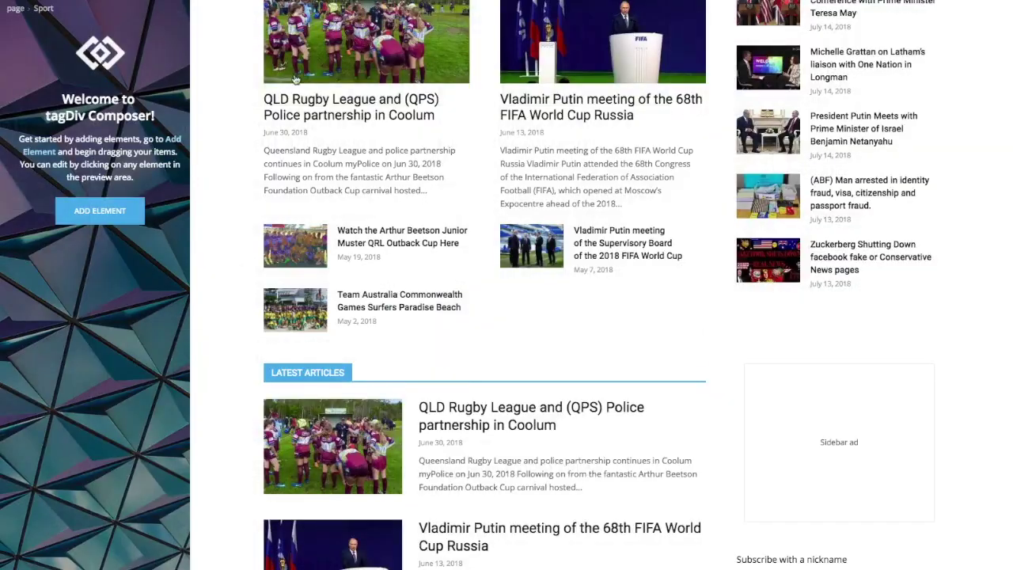
Examine the Sport page preview, from the featured article banner to the Sport post blocks, Latest Articles and sidebar
{"action": "scroll", "coordinate": [295, 80], "scroll_direction": "up", "scroll_amount": 3}
{"action": "scroll", "coordinate": [418, 148], "scroll_direction": "up", "scroll_amount": 2}
{"action": "scroll", "coordinate": [418, 148], "scroll_direction": "down", "scroll_amount": 1}
{"action": "scroll", "coordinate": [418, 148], "scroll_direction": "up", "scroll_amount": 1}
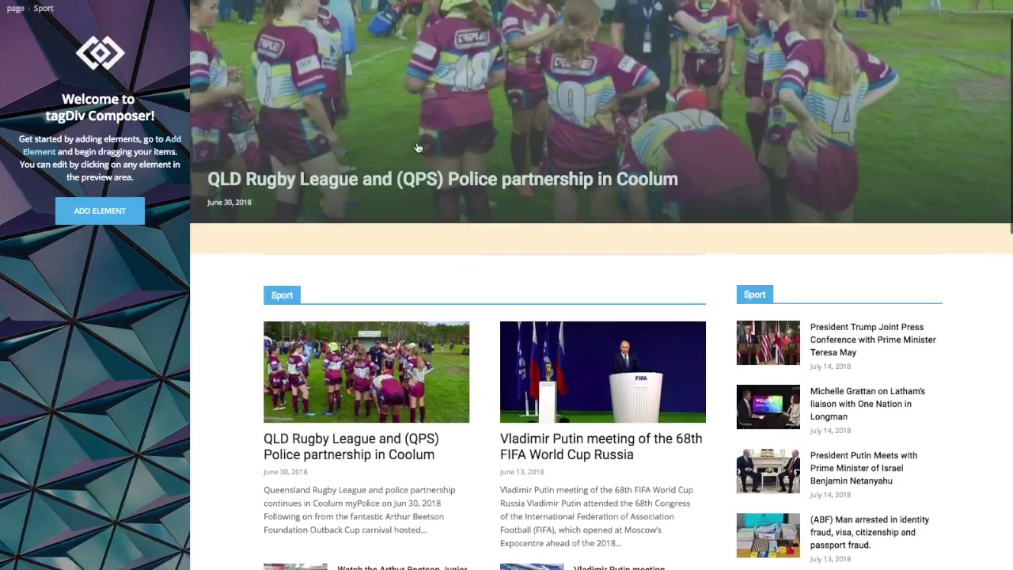
{"action": "scroll", "coordinate": [418, 148], "scroll_direction": "down", "scroll_amount": 1}
{"action": "scroll", "coordinate": [418, 148], "scroll_direction": "up", "scroll_amount": 3}
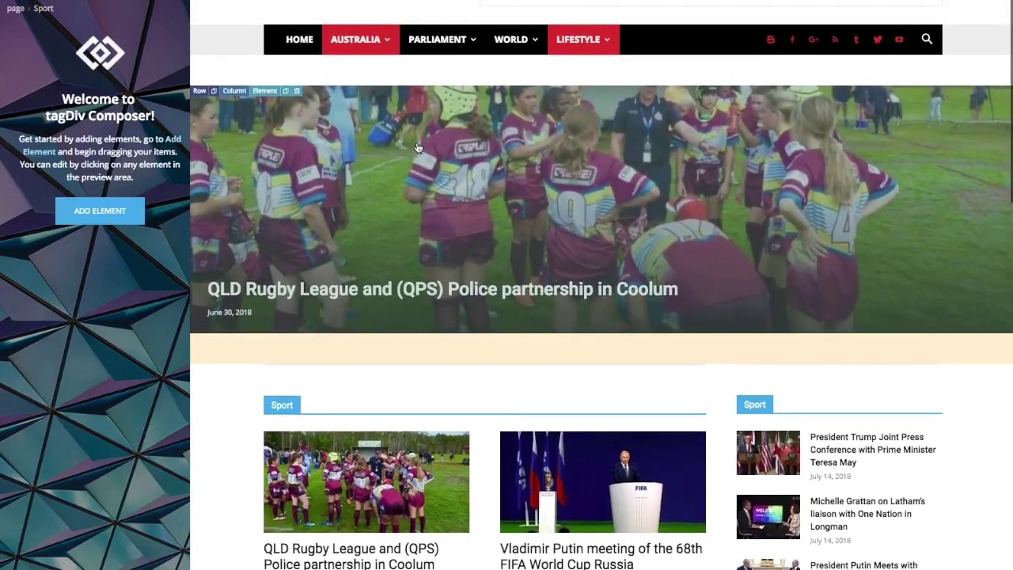
{"action": "scroll", "coordinate": [418, 148], "scroll_direction": "down", "scroll_amount": 5}
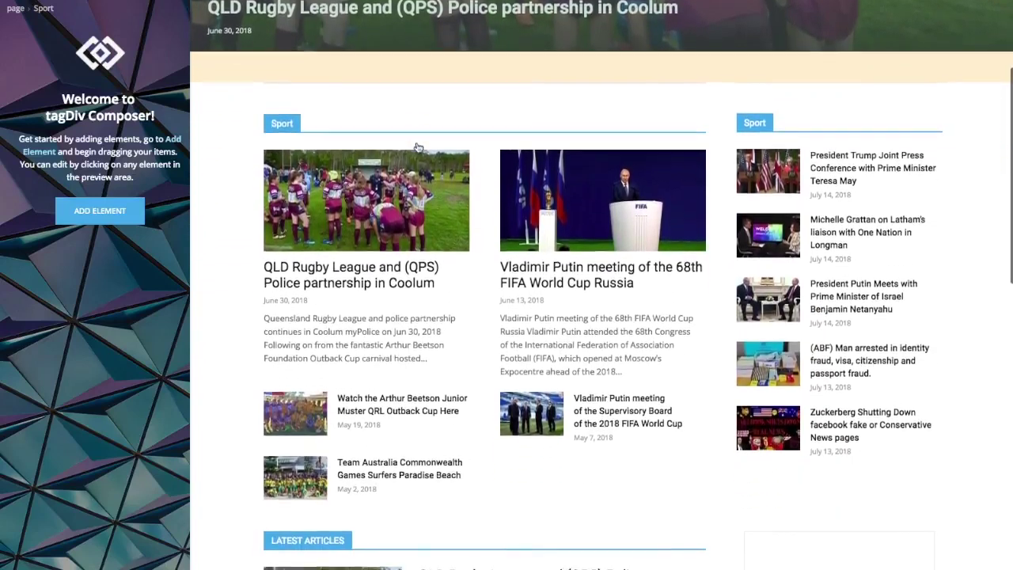
{"action": "scroll", "coordinate": [418, 148], "scroll_direction": "down", "scroll_amount": 4}
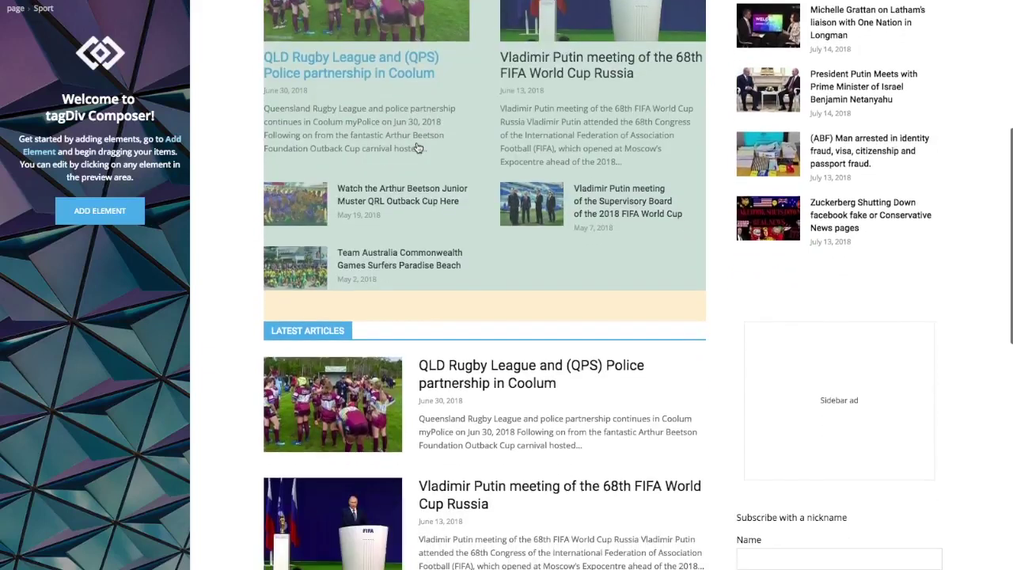
{"action": "scroll", "coordinate": [418, 148], "scroll_direction": "up", "scroll_amount": 3}
{"action": "scroll", "coordinate": [418, 148], "scroll_direction": "down", "scroll_amount": 1}
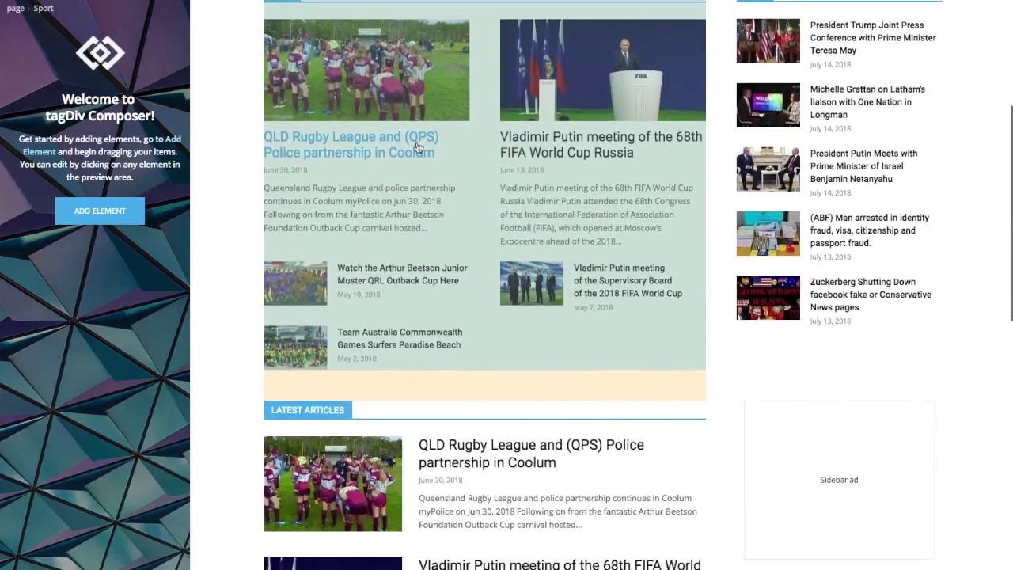
{"action": "scroll", "coordinate": [418, 148], "scroll_direction": "down", "scroll_amount": 1}
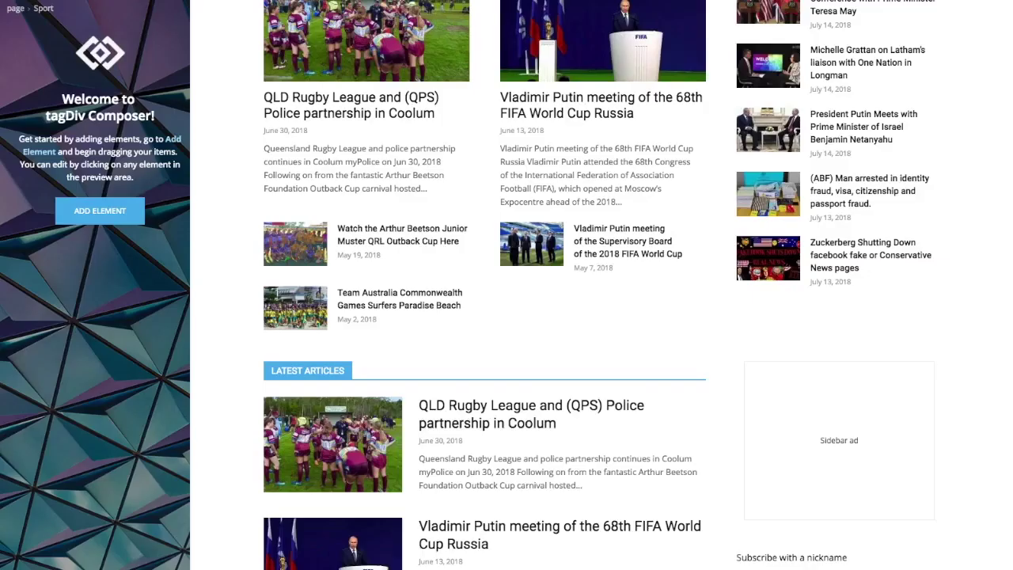
Add a Social Counter element to the sidebar column, between the Sport post list and the sidebar ad
{"action": "left_click", "coordinate": [112, 213]}
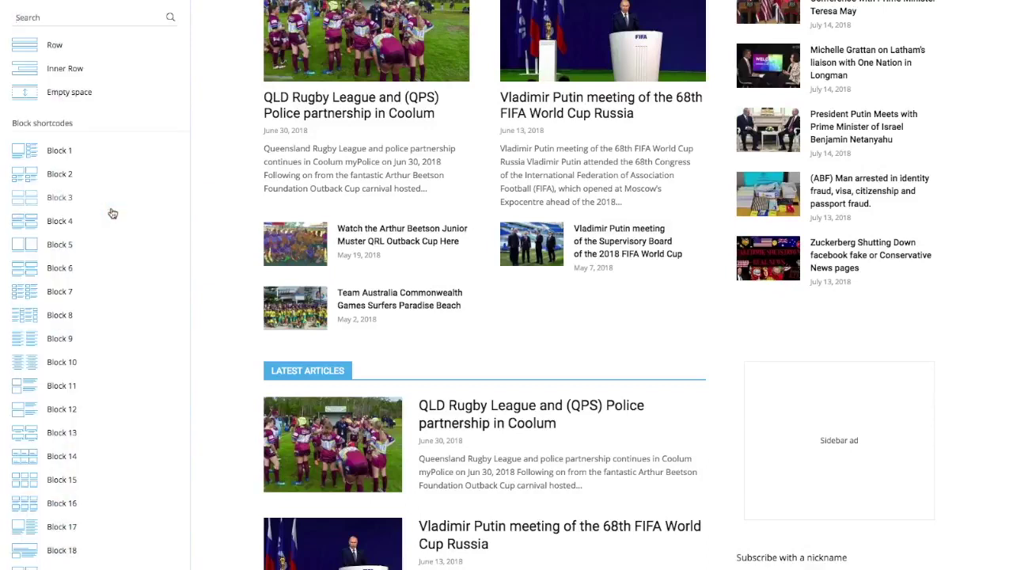
{"action": "scroll", "coordinate": [113, 214], "scroll_direction": "down", "scroll_amount": 10}
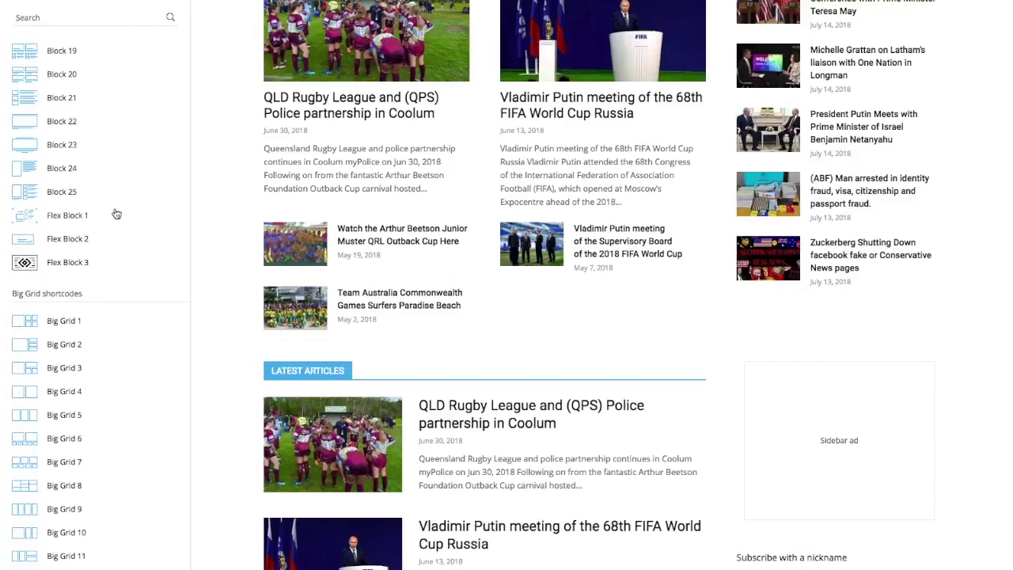
{"action": "scroll", "coordinate": [116, 214], "scroll_direction": "up", "scroll_amount": 10}
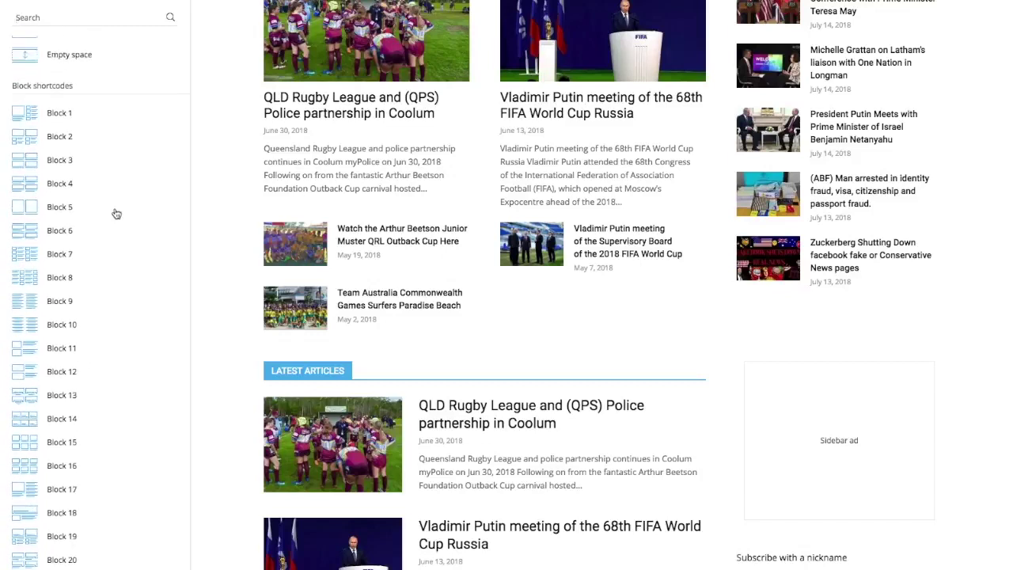
{"action": "scroll", "coordinate": [117, 214], "scroll_direction": "down", "scroll_amount": 8}
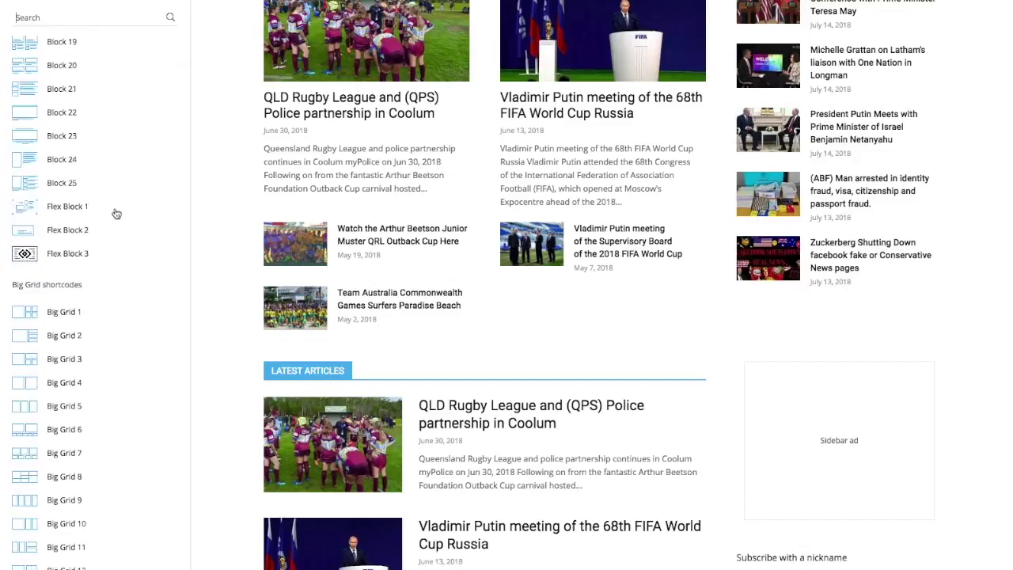
{"action": "scroll", "coordinate": [116, 214], "scroll_direction": "down", "scroll_amount": 12}
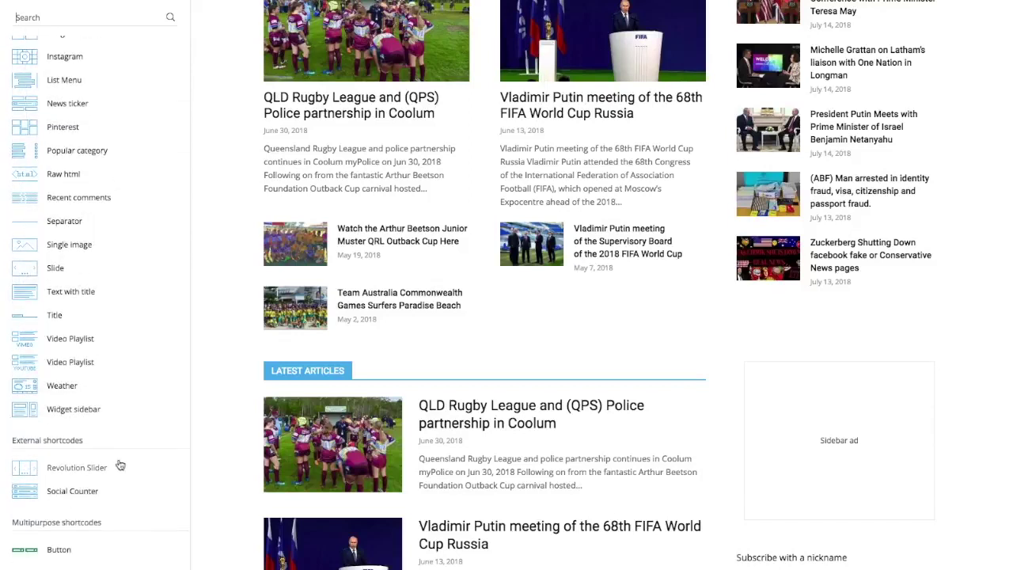
{"action": "left_click_drag", "start_coordinate": [49, 482], "coordinate": [552, 310]}
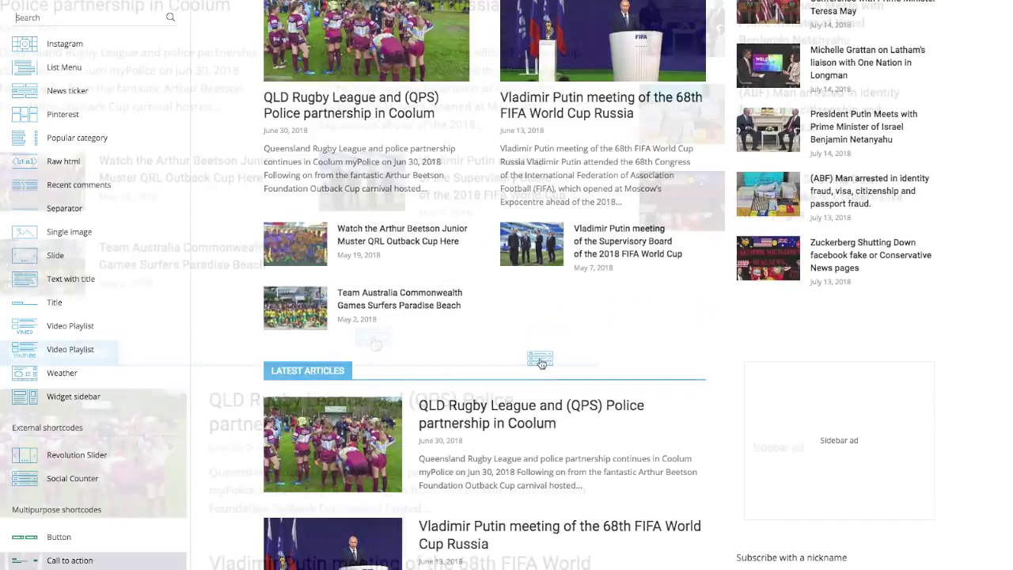
{"action": "left_click_drag", "start_coordinate": [542, 362], "coordinate": [553, 337]}
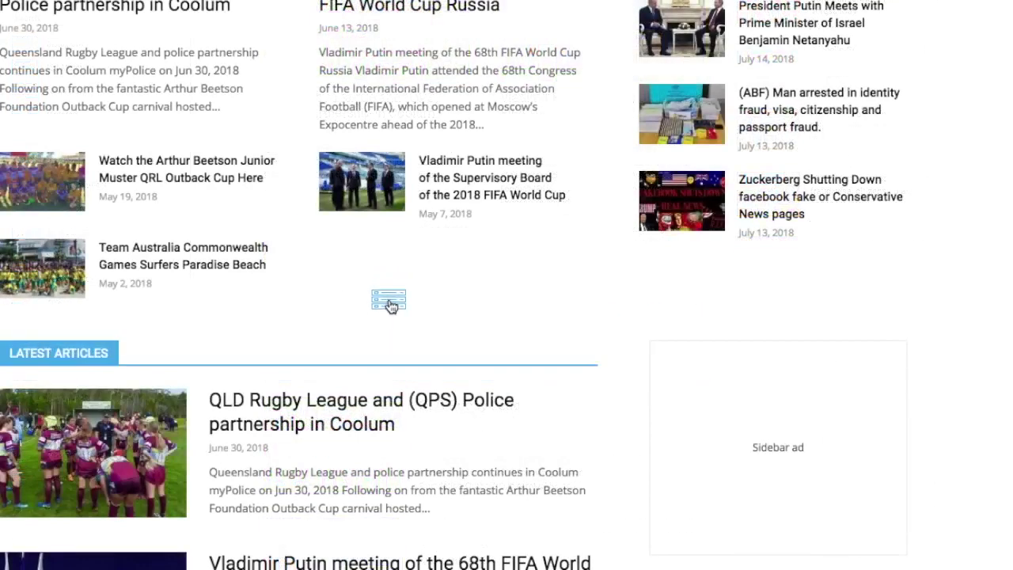
{"action": "mouse_move", "coordinate": [390, 306]}
{"action": "left_mouse_down"}
{"action": "mouse_move", "coordinate": [392, 289]}
{"action": "mouse_move", "coordinate": [392, 311]}
{"action": "mouse_move", "coordinate": [398, 298]}
{"action": "left_mouse_up"}
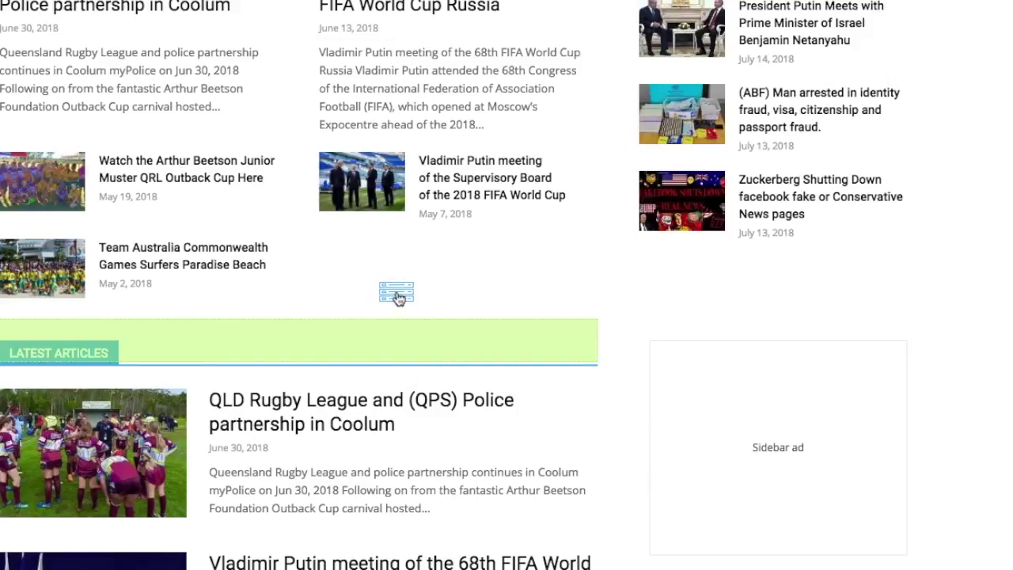
{"action": "left_click_drag", "start_coordinate": [398, 298], "coordinate": [796, 234]}
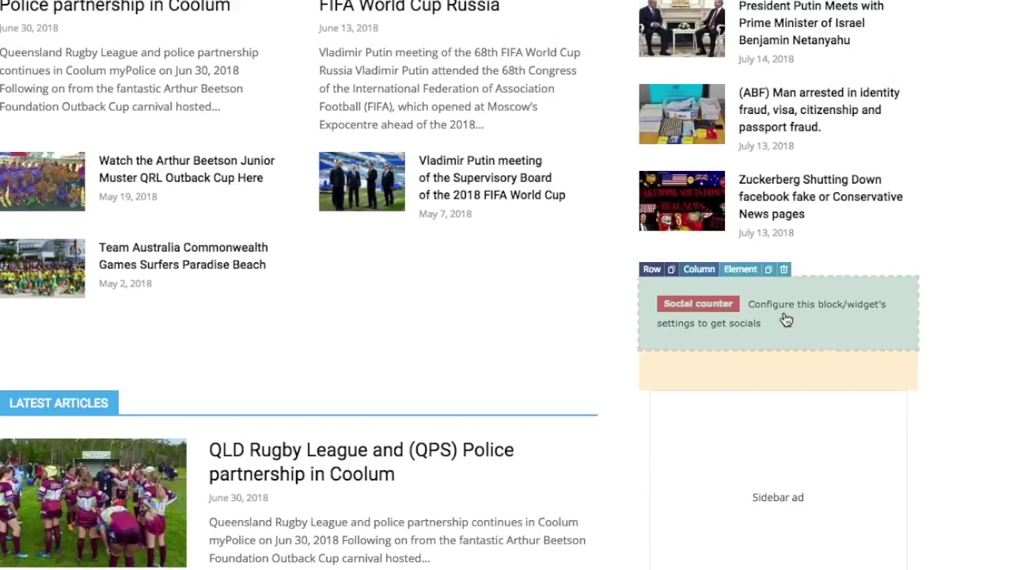
Open the settings of the new Social Counter element and activate its Facebook id field for entry
{"action": "left_click", "coordinate": [786, 319]}
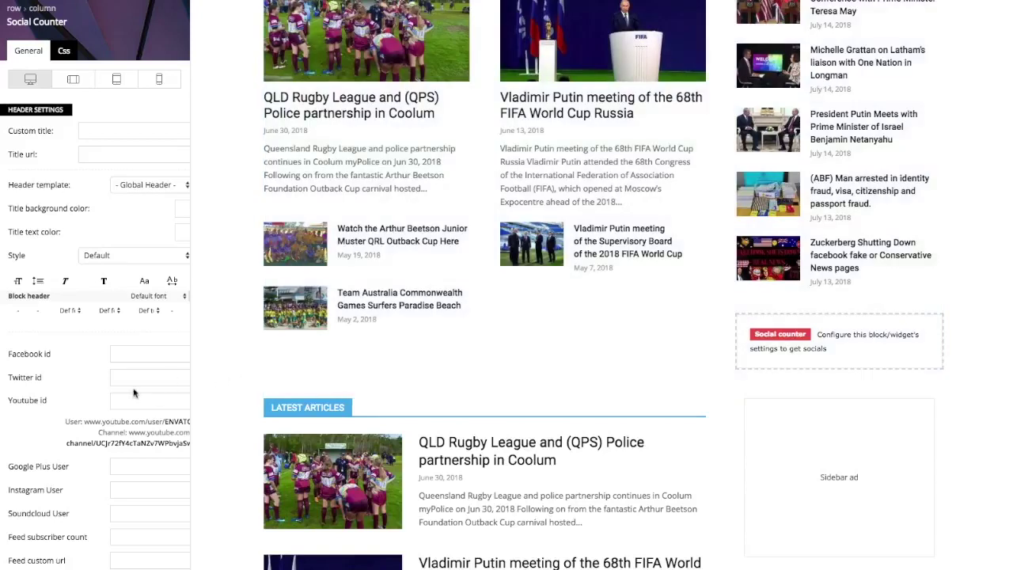
{"action": "left_click", "coordinate": [150, 378]}
{"action": "left_click", "coordinate": [147, 351]}
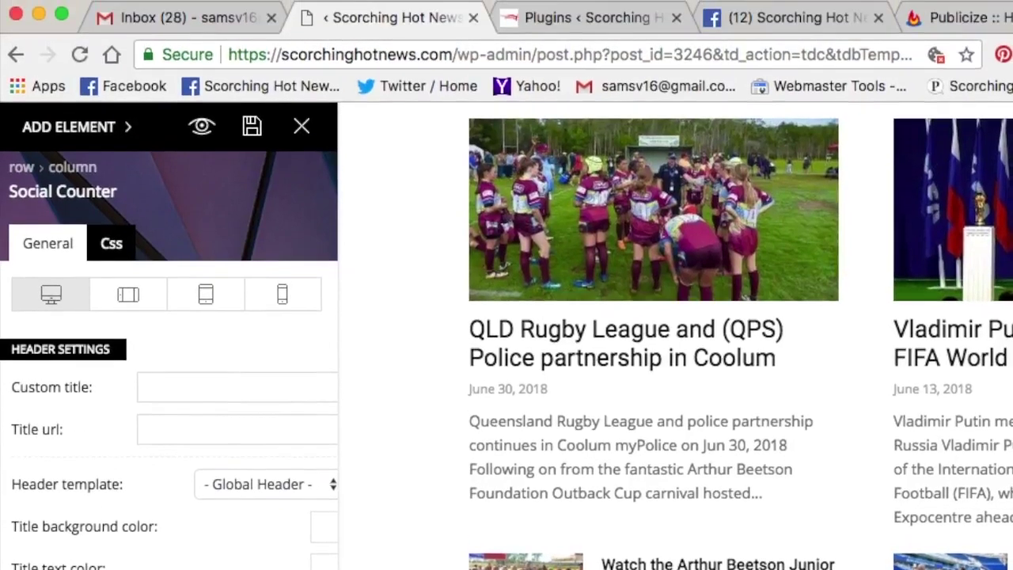
Switch to the Scorching Hot News Facebook page and copy the "/scorchinghotnewsaustralia/" part of its web address
{"action": "left_click", "coordinate": [832, 15]}
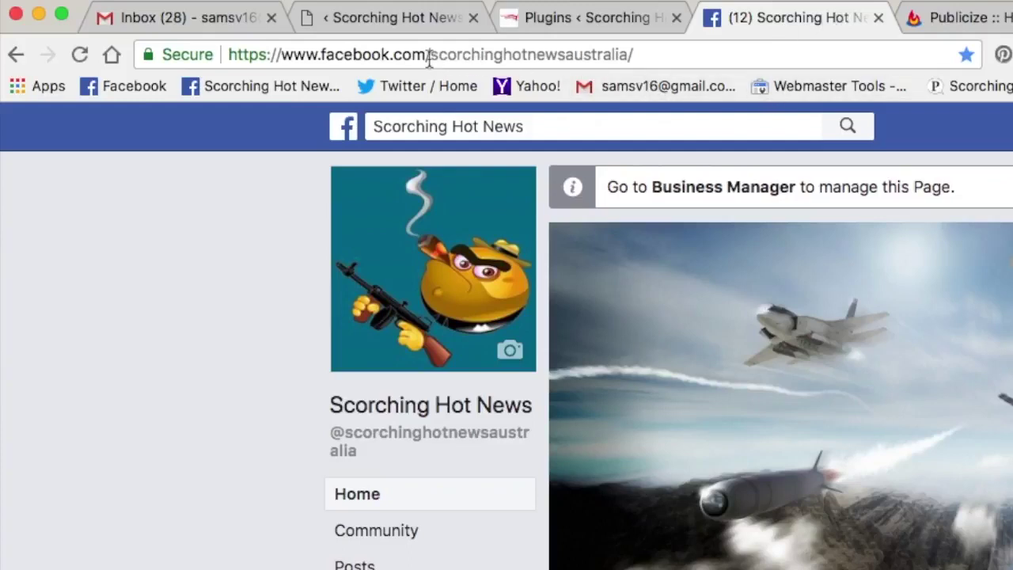
{"action": "left_click_drag", "start_coordinate": [421, 55], "coordinate": [650, 62]}
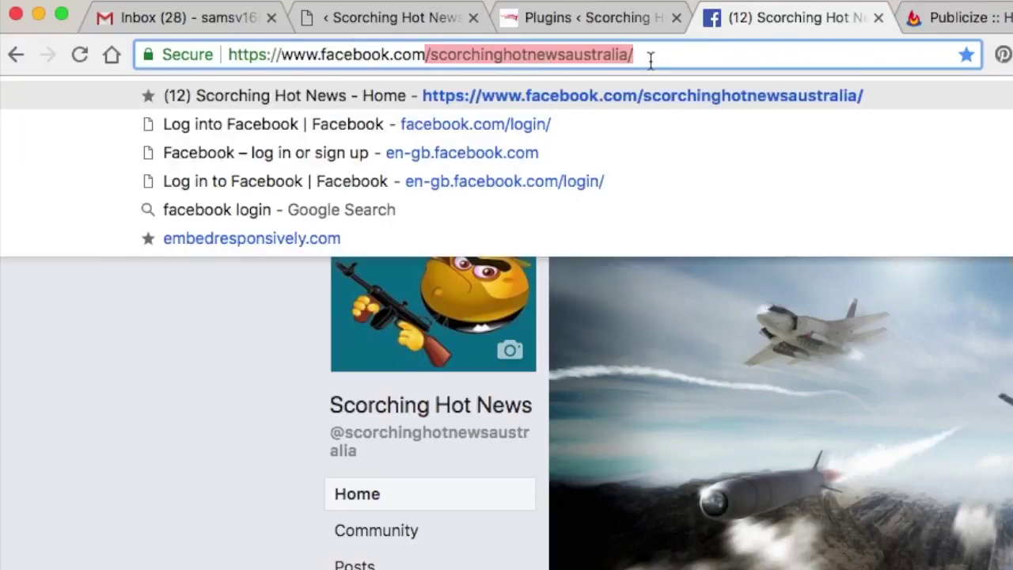
{"action": "right_click", "coordinate": [579, 61]}
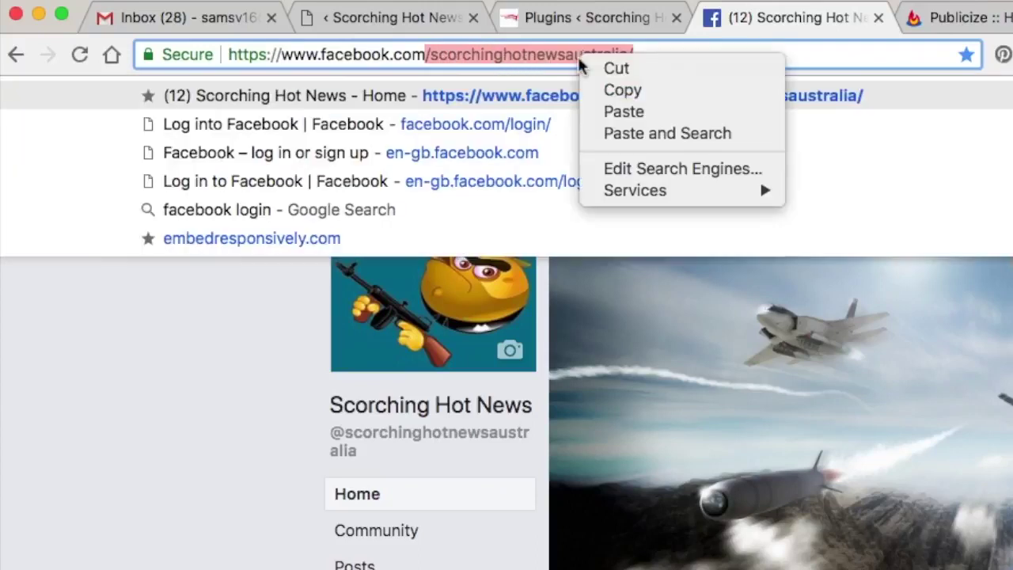
{"action": "left_click", "coordinate": [640, 93]}
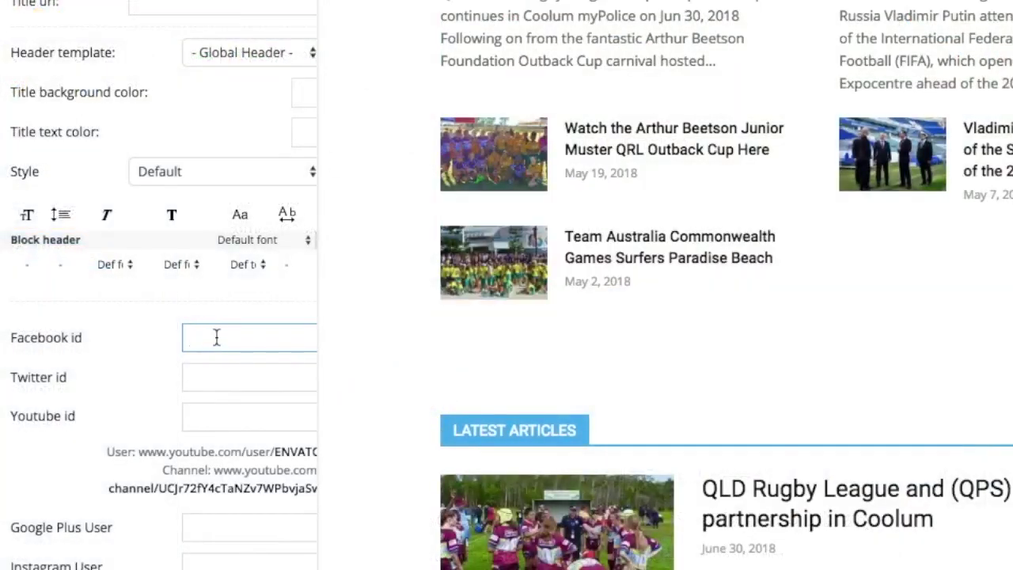
Paste the copied path as the Social Counter's Facebook id and remove the trailing slash, giving "/scorchinghotnewsaustralia"
{"action": "right_click", "coordinate": [216, 337]}
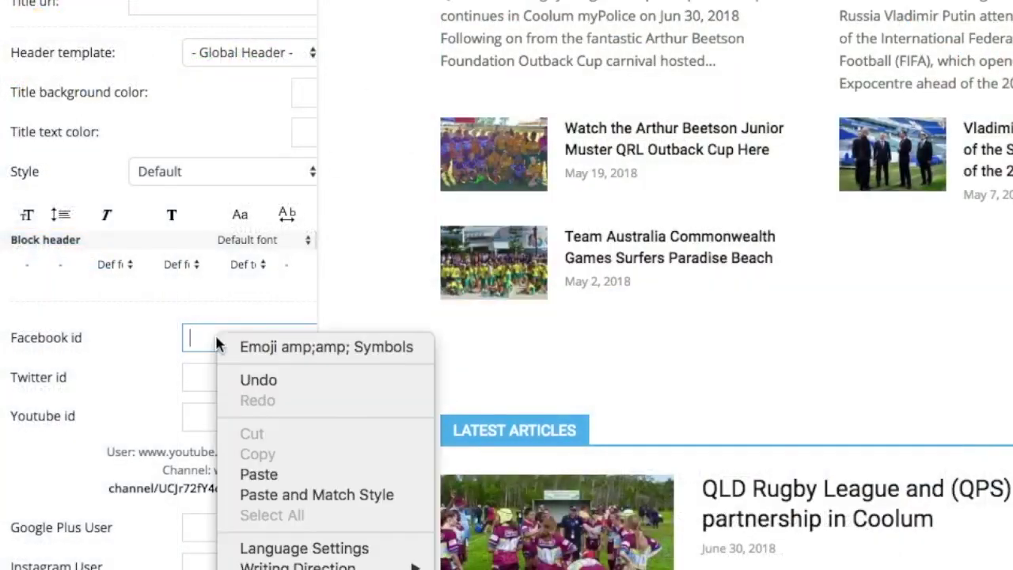
{"action": "left_click", "coordinate": [259, 474]}
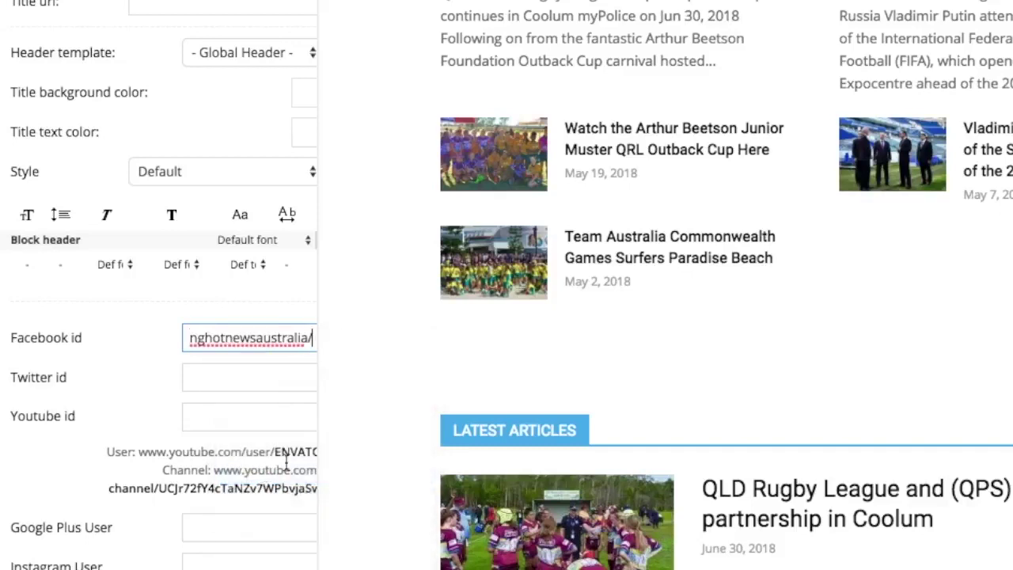
{"action": "key", "text": "BackSpace"}
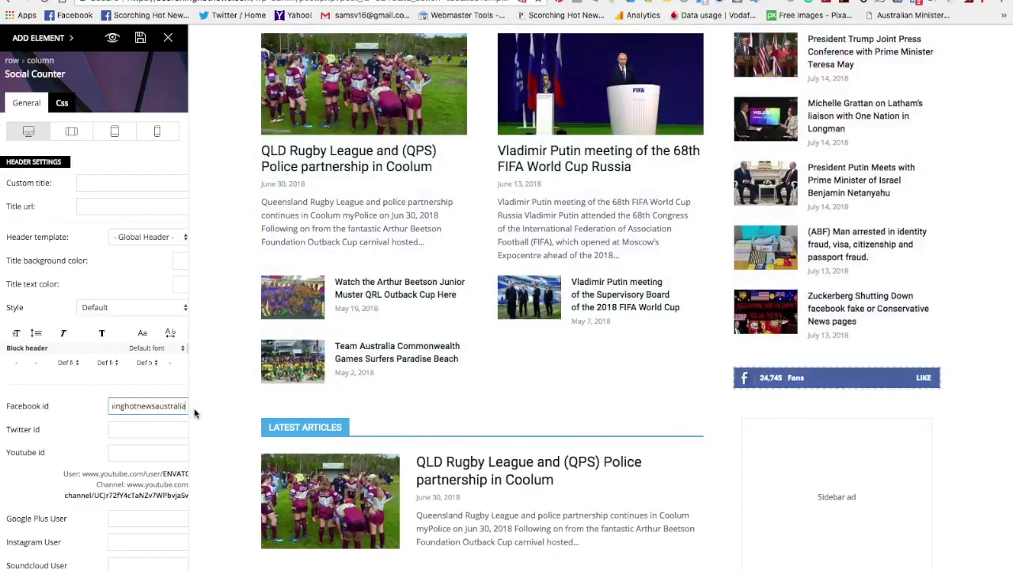
{"action": "left_click_drag", "start_coordinate": [185, 406], "coordinate": [111, 407]}
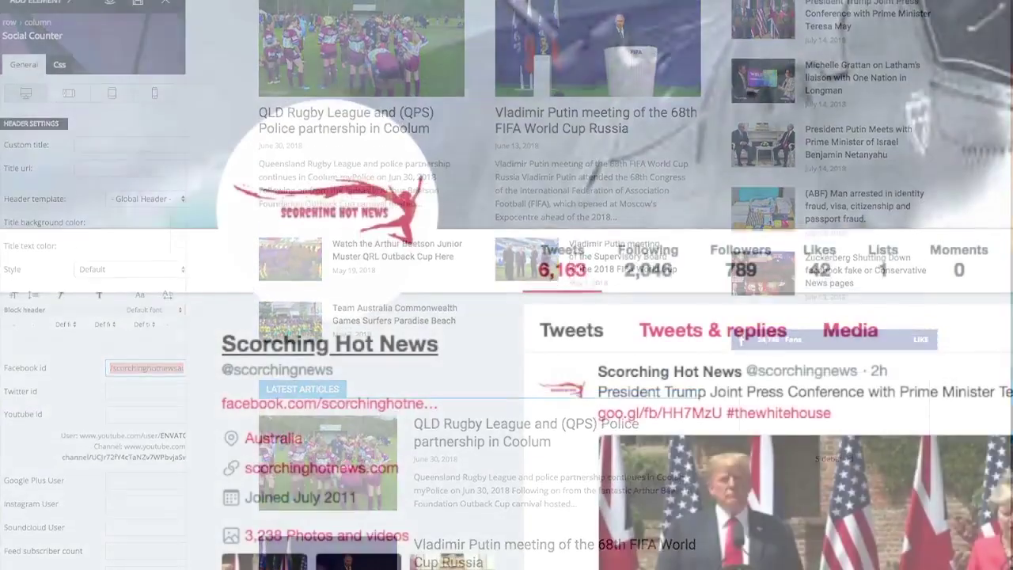
{"action": "scroll", "coordinate": [547, 221], "scroll_direction": "down", "scroll_amount": 3}
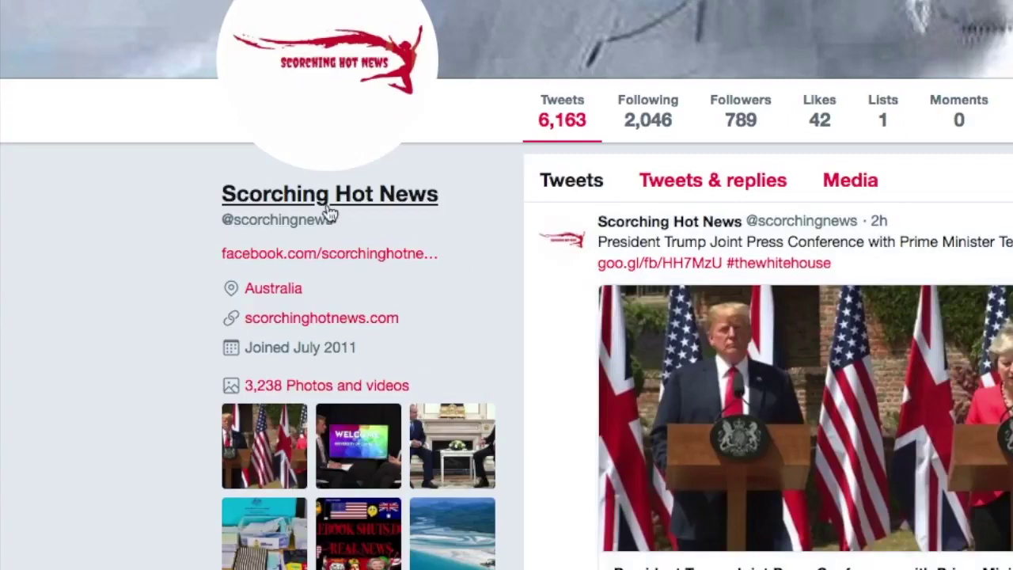
{"action": "left_click_drag", "start_coordinate": [331, 220], "coordinate": [224, 227]}
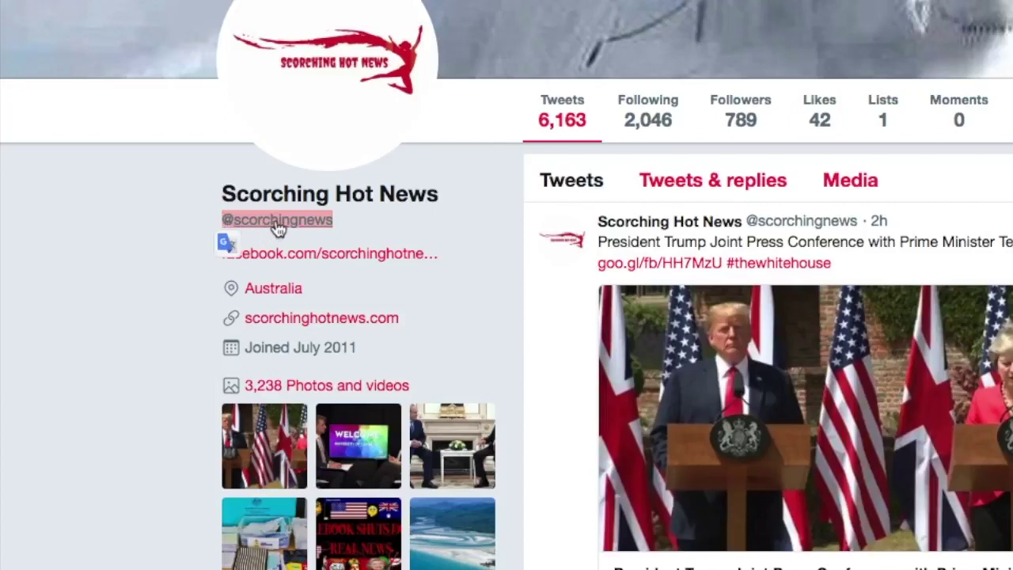
{"action": "right_click", "coordinate": [277, 226]}
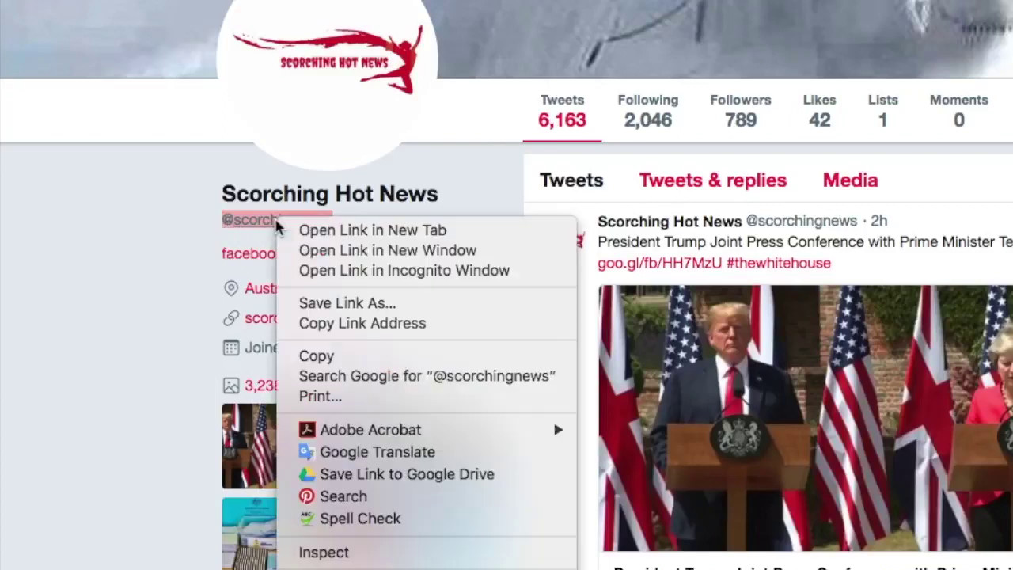
{"action": "left_click", "coordinate": [385, 356]}
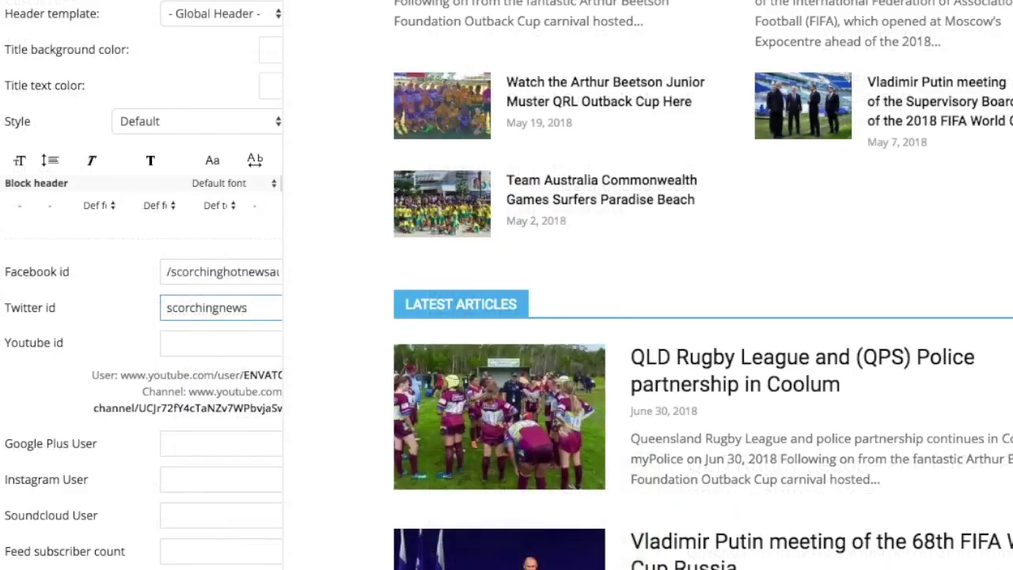
{"action": "left_click_drag", "start_coordinate": [255, 310], "coordinate": [156, 314]}
{"action": "right_click", "coordinate": [179, 307]}
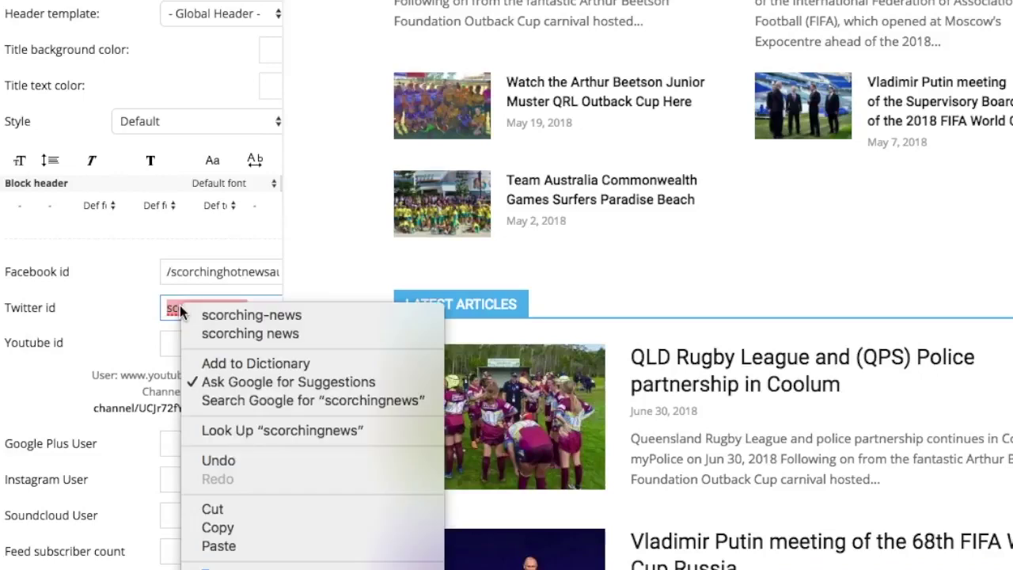
{"action": "left_click", "coordinate": [222, 547]}
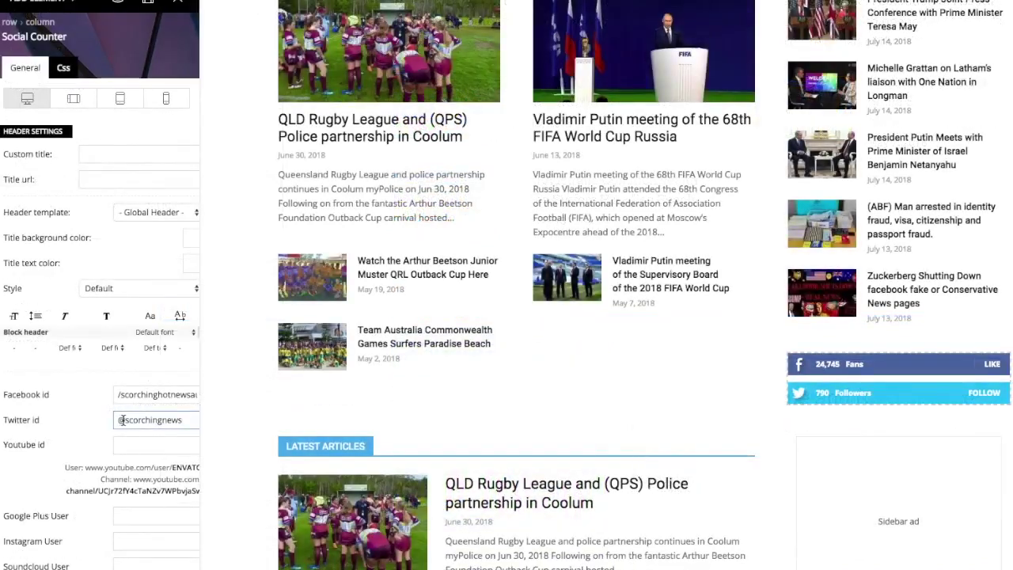
Switch to YouTube, search for "Scorching Hot News" and open the Scorching Hot News channel
{"action": "scroll", "coordinate": [123, 419], "scroll_direction": "down", "scroll_amount": 1}
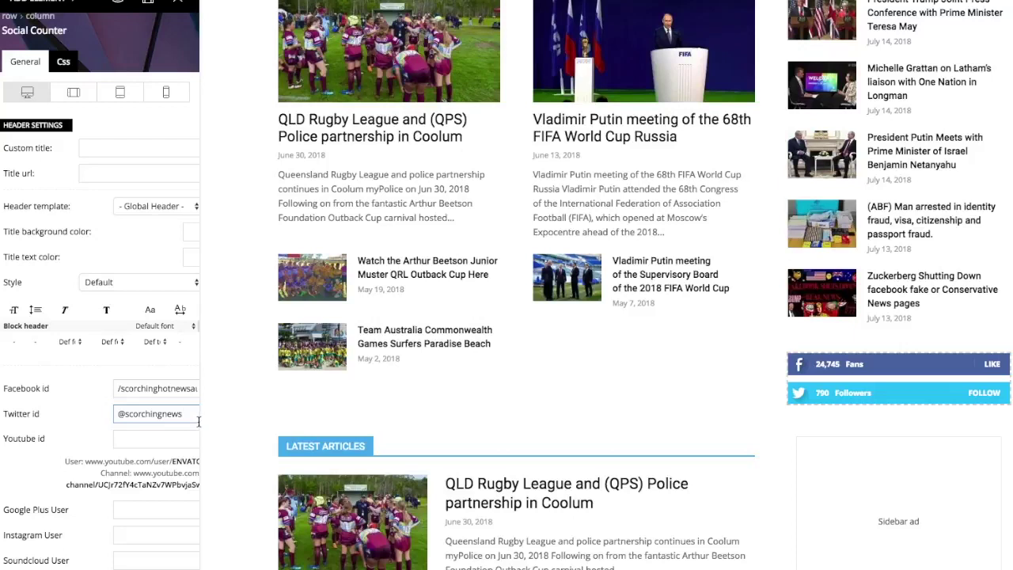
{"action": "scroll", "coordinate": [198, 421], "scroll_direction": "down", "scroll_amount": 2}
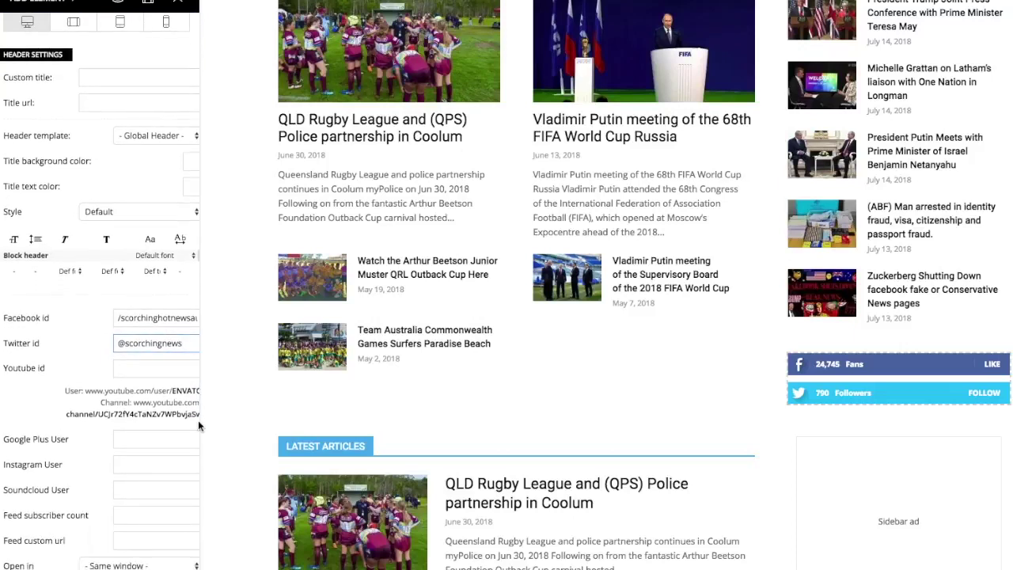
{"action": "scroll", "coordinate": [188, 427], "scroll_direction": "down", "scroll_amount": 1}
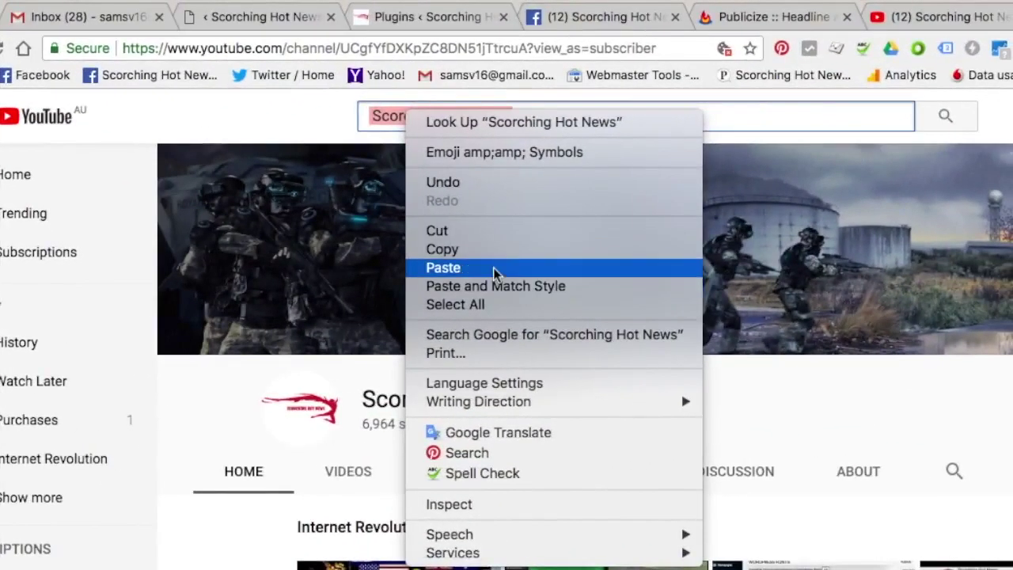
{"action": "left_click", "coordinate": [494, 272]}
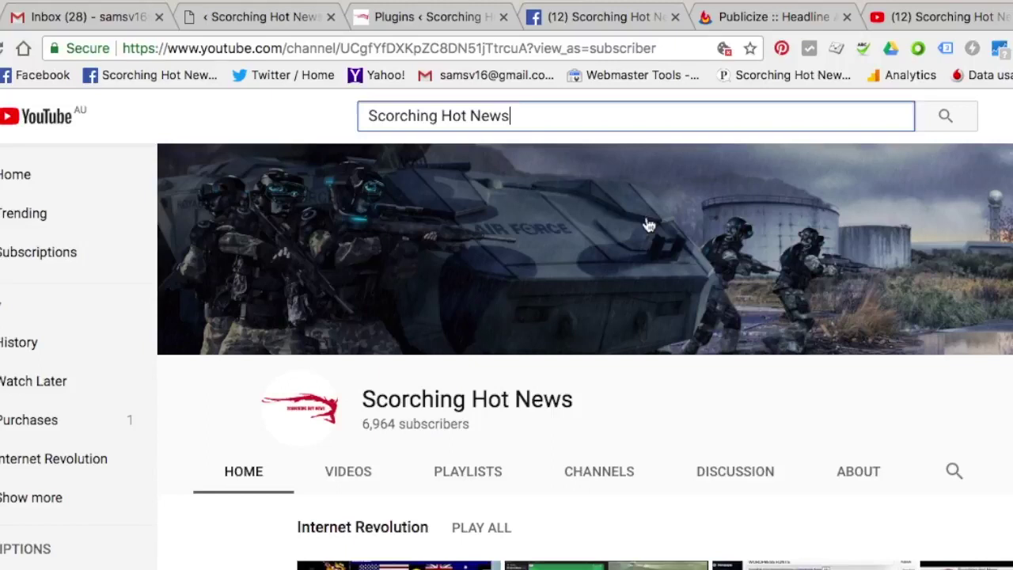
{"action": "left_click", "coordinate": [945, 119]}
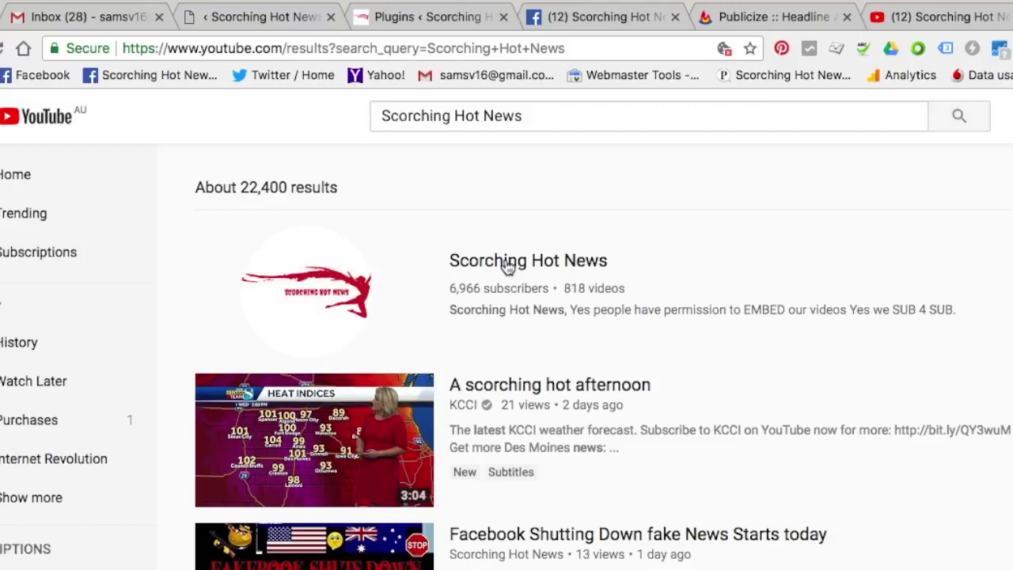
{"action": "left_click", "coordinate": [507, 266]}
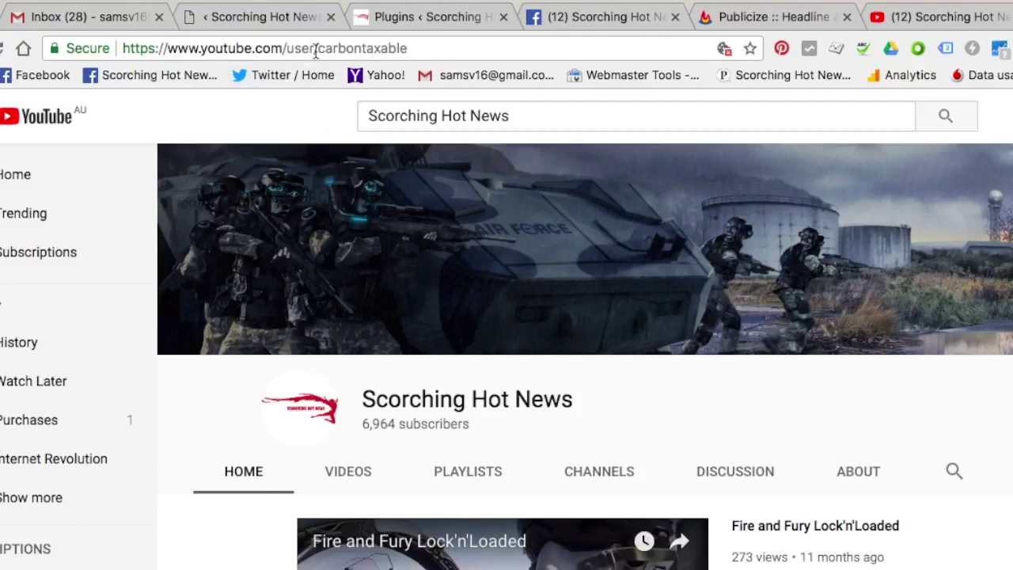
Copy the "/carbontaxable" part of the YouTube channel's web address
{"action": "left_click", "coordinate": [416, 47]}
{"action": "left_click_drag", "start_coordinate": [402, 48], "coordinate": [313, 50]}
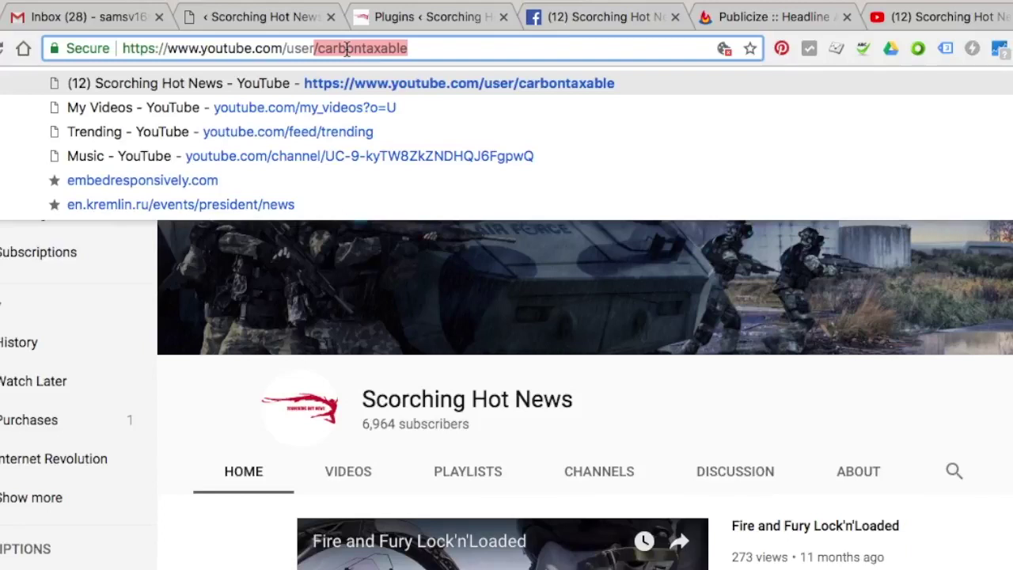
{"action": "right_click", "coordinate": [345, 49]}
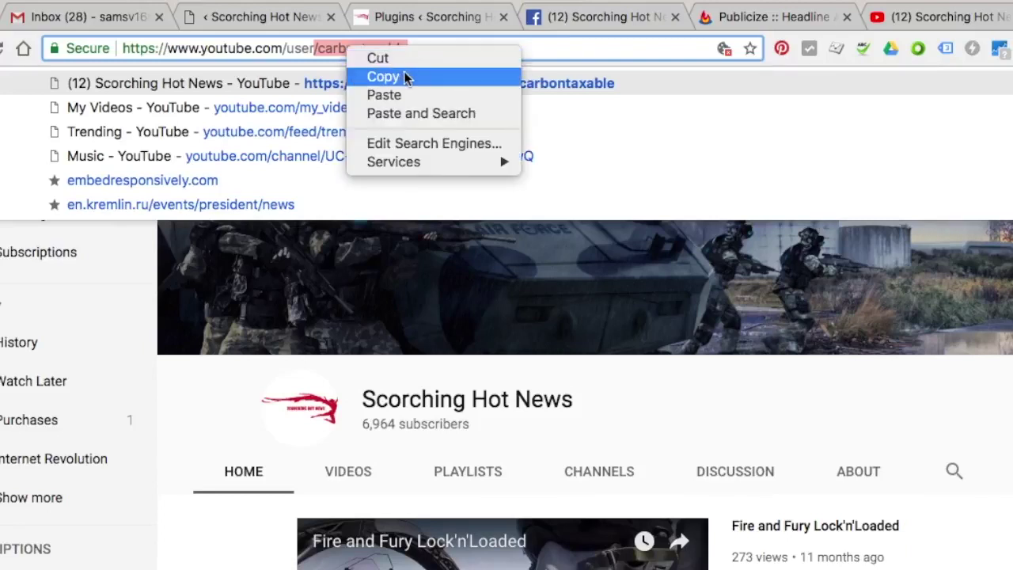
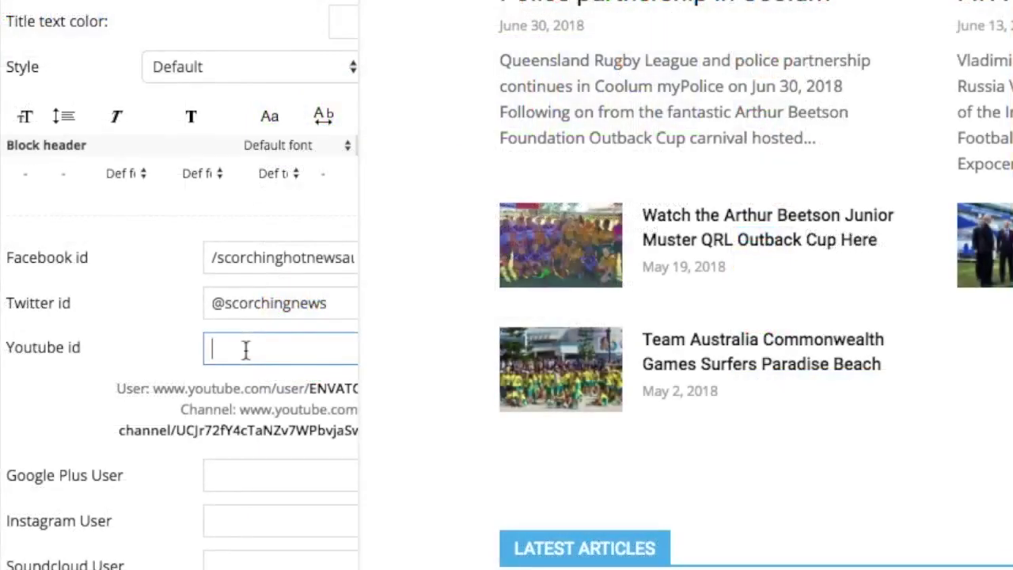
Paste the copied path as the Social Counter's Youtube id and remove the leading slash, giving "carbontaxable"
{"action": "right_click", "coordinate": [245, 351]}
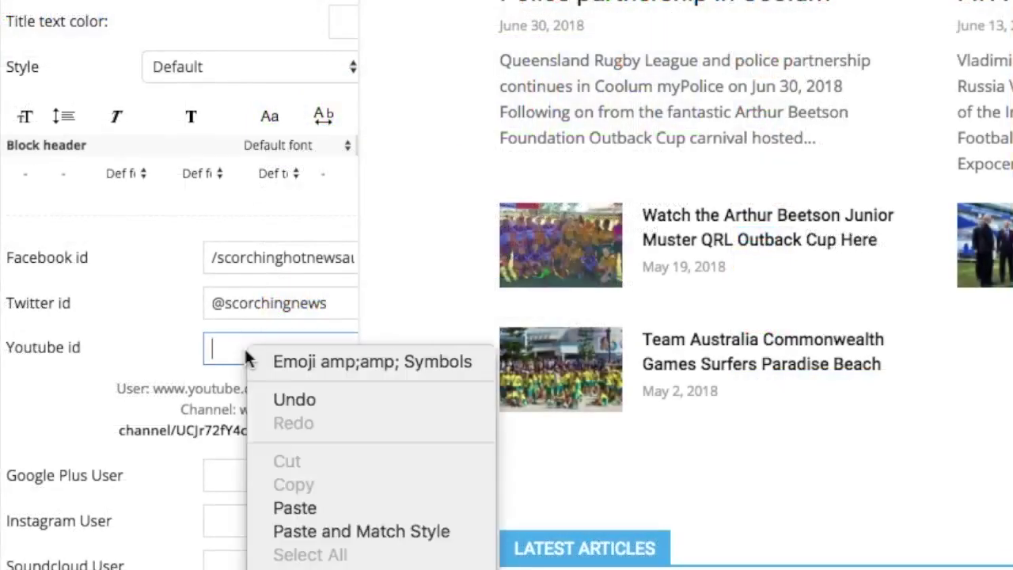
{"action": "left_click", "coordinate": [322, 508]}
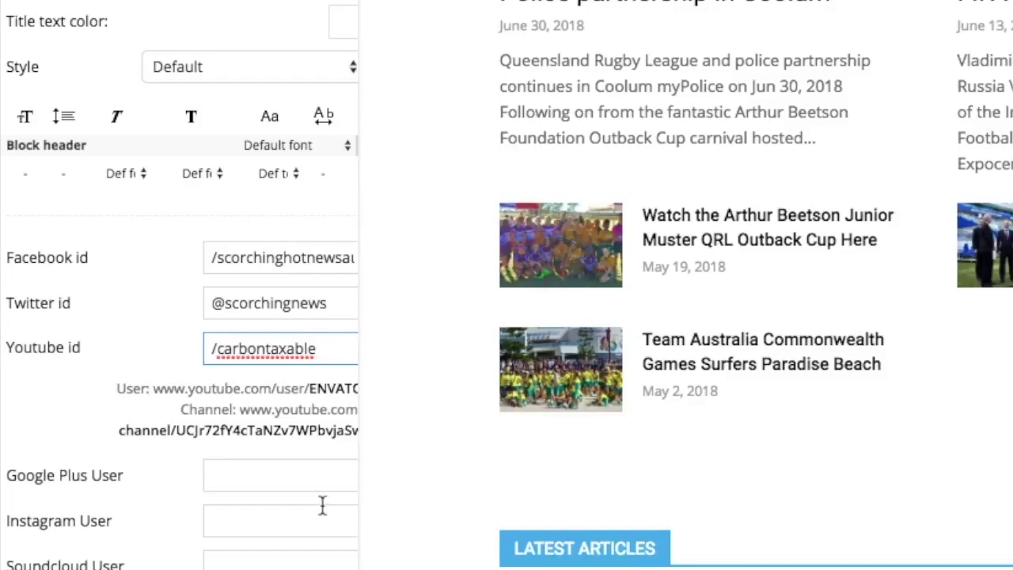
{"action": "left_click", "coordinate": [212, 349]}
{"action": "key", "text": "Right"}
{"action": "key", "text": "BackSpace"}
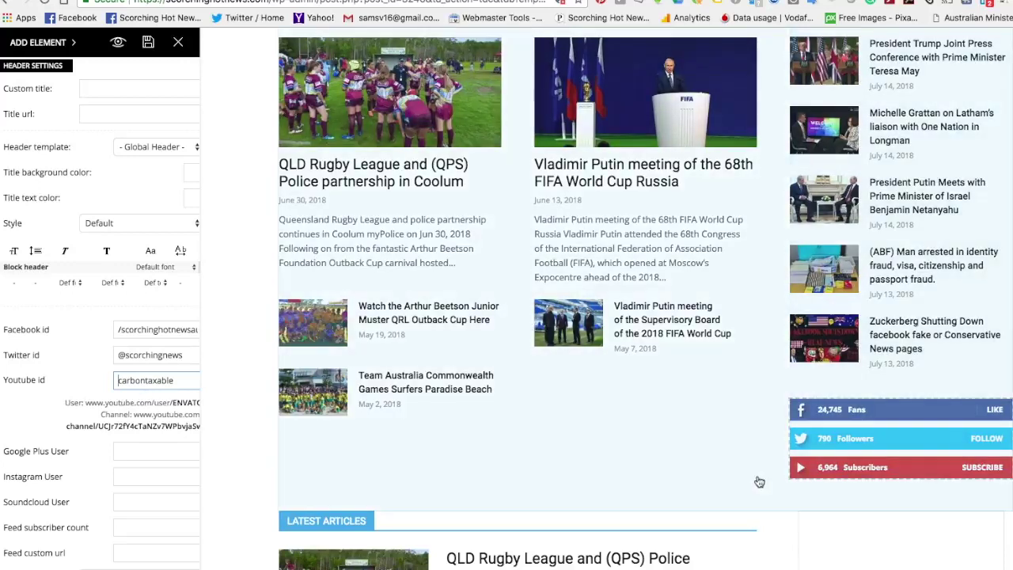
Copy "+MissionsaveaustraliaBlogspotAu" from the Scorching Hot News Google+ profile's web address and enter it as the Social Counter's Google Plus User
{"action": "scroll", "coordinate": [757, 480], "scroll_direction": "down", "scroll_amount": 1}
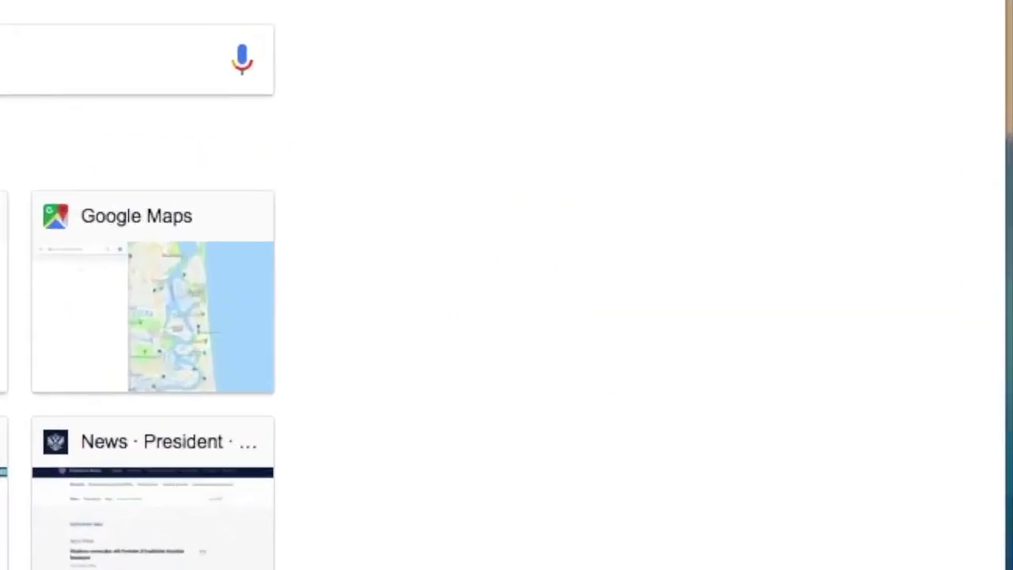
{"action": "left_click", "coordinate": [866, 267]}
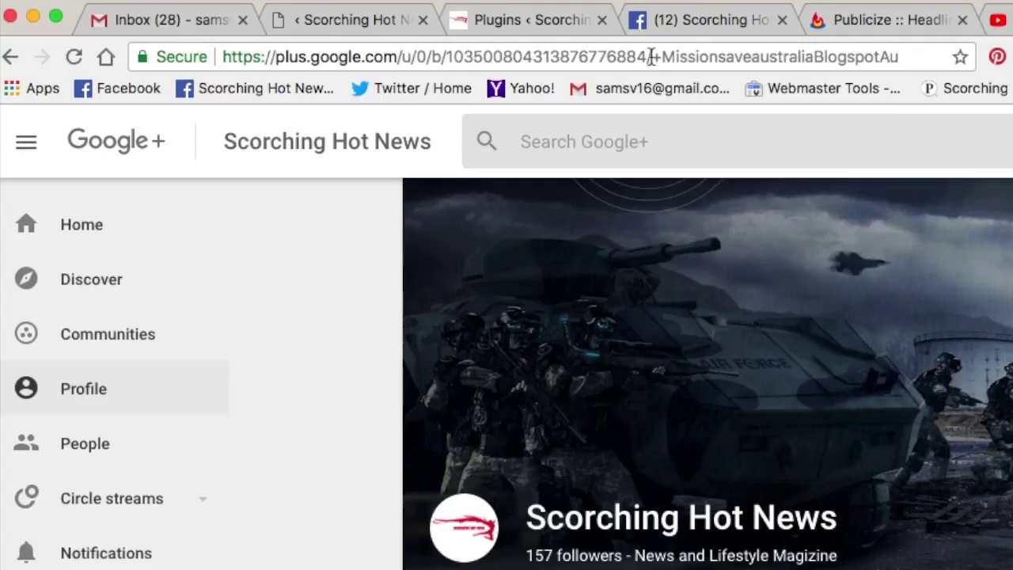
{"action": "left_click_drag", "start_coordinate": [914, 56], "coordinate": [654, 55]}
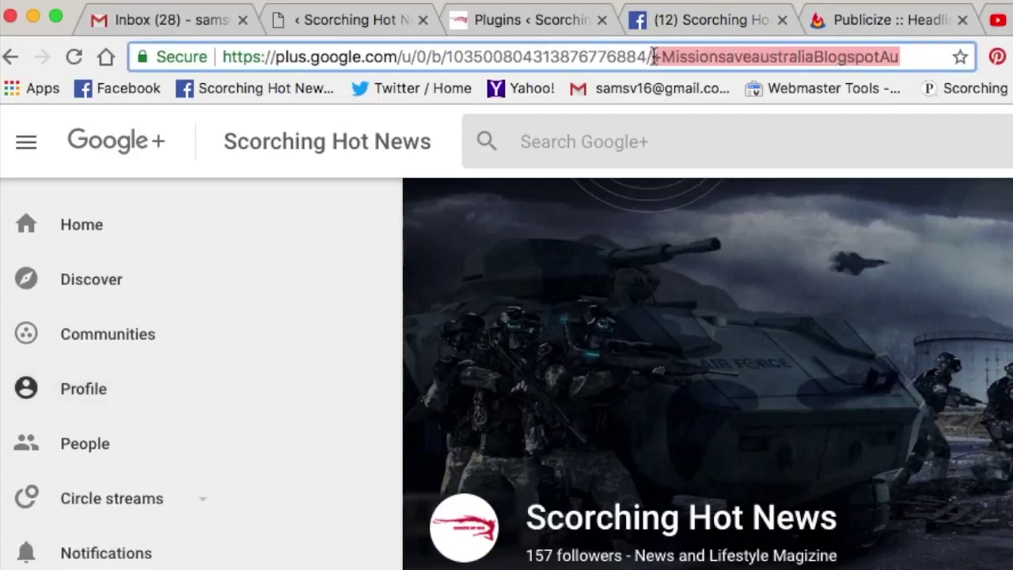
{"action": "right_click", "coordinate": [703, 52]}
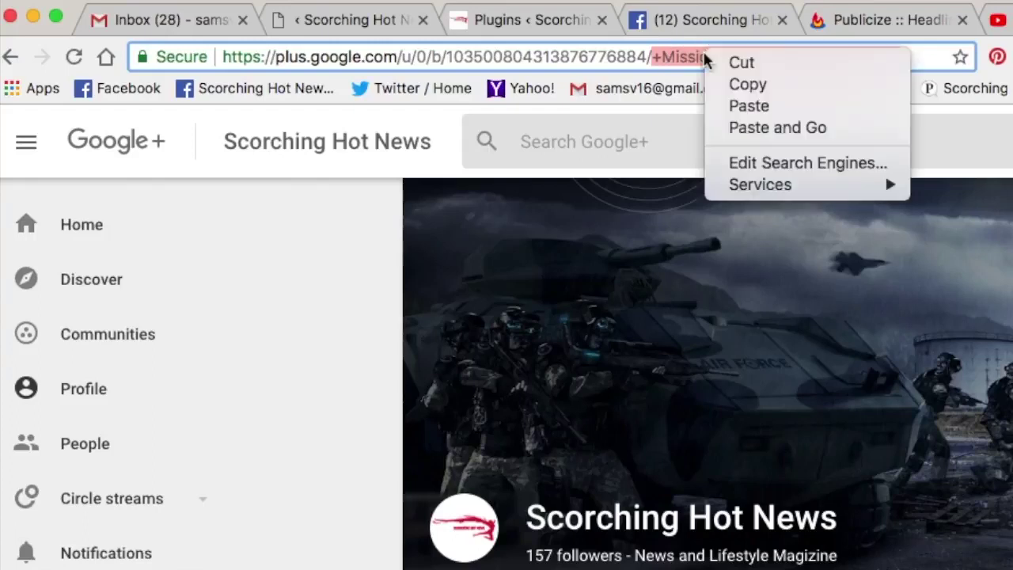
{"action": "left_click", "coordinate": [772, 84]}
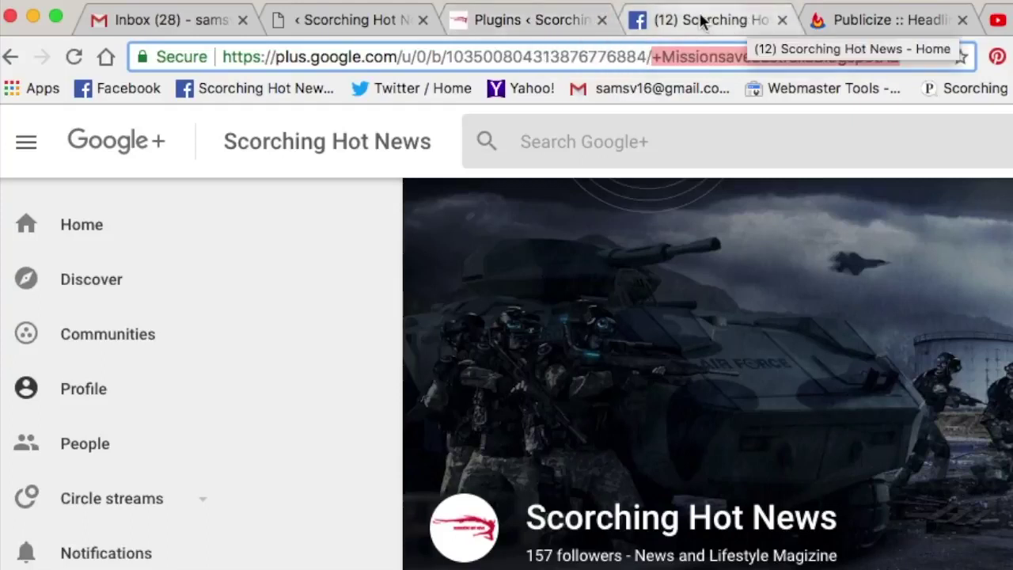
{"action": "left_click", "coordinate": [342, 22]}
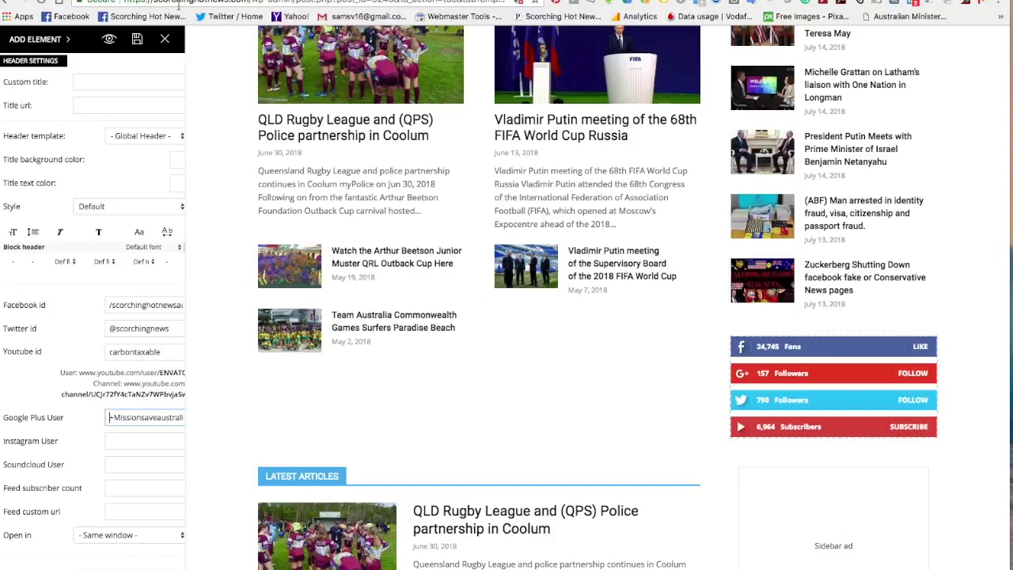
Set the Social Counter's feed subscriber count to 1000000 and make its links open in a new window
{"action": "scroll", "coordinate": [145, 469], "scroll_direction": "down", "scroll_amount": 1}
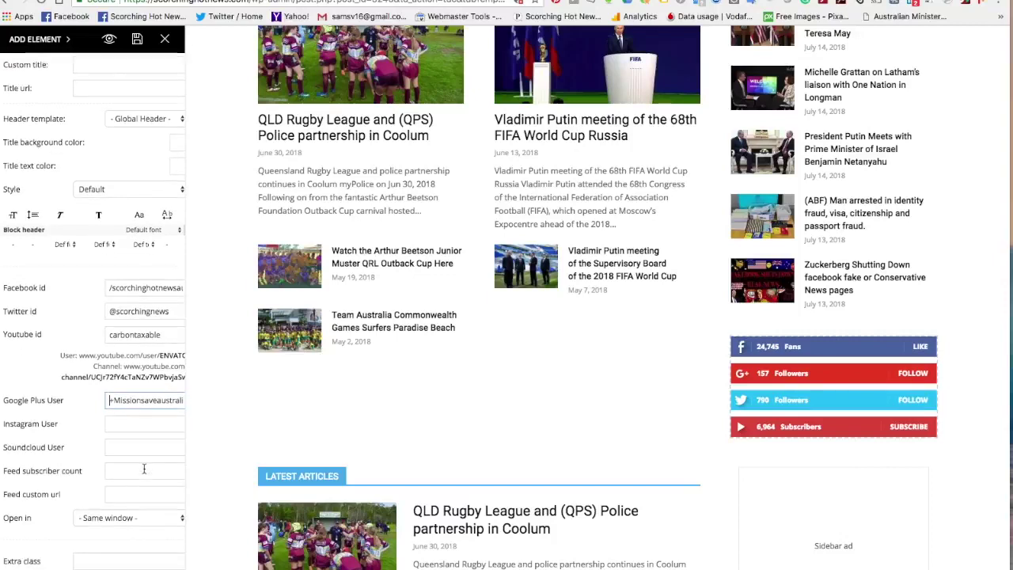
{"action": "left_click", "coordinate": [108, 470]}
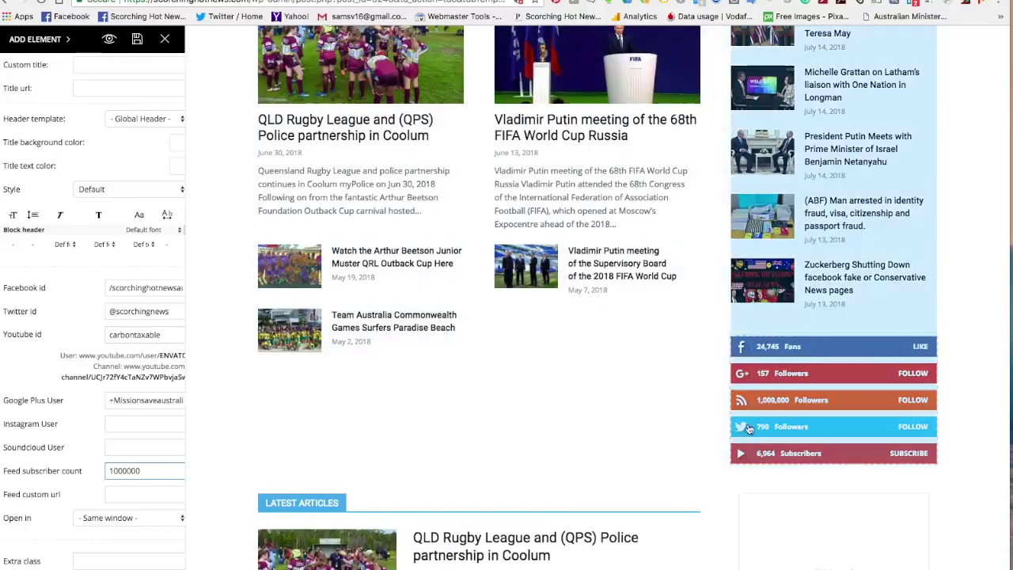
{"action": "left_click", "coordinate": [182, 520]}
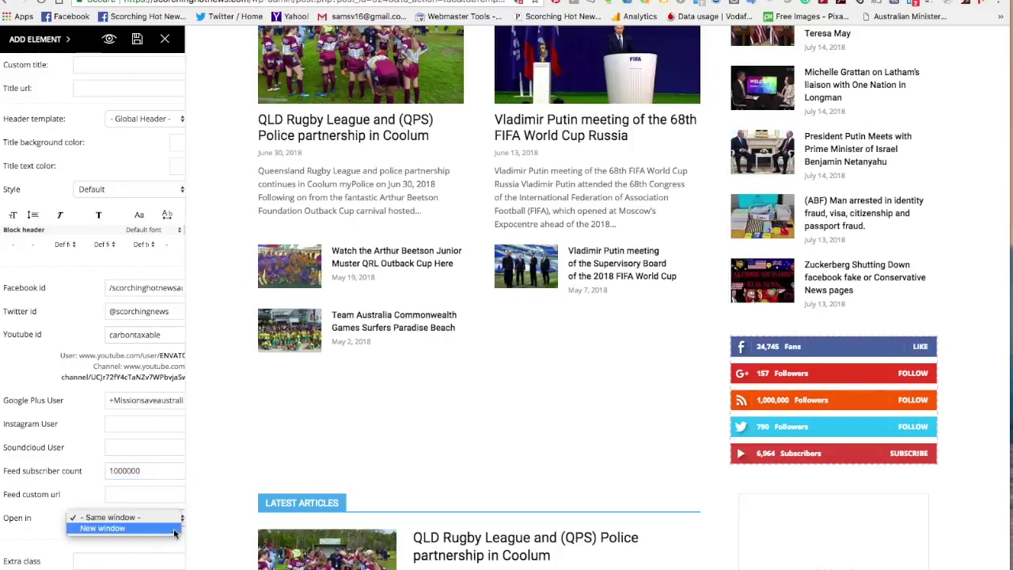
{"action": "left_click", "coordinate": [175, 532]}
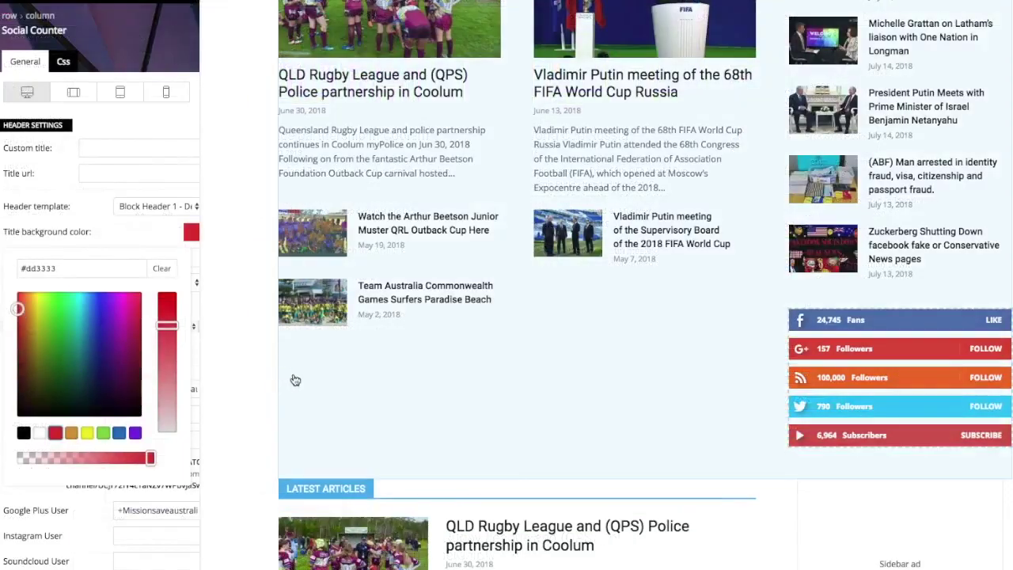
Select Block Header 1 - Default as the Social Counter's header template and set the custom title to "Social Media"
{"action": "left_click", "coordinate": [195, 206]}
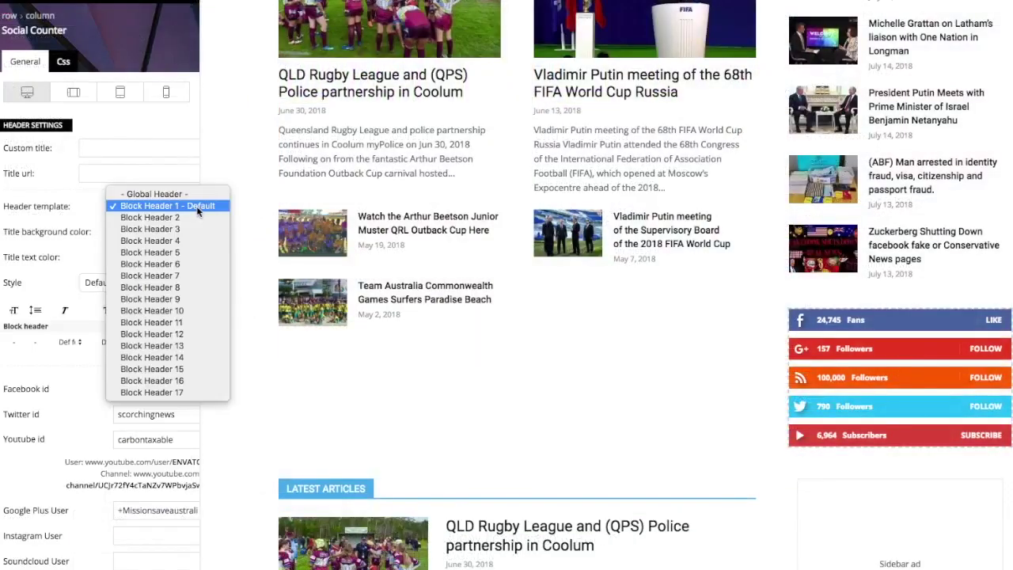
{"action": "left_click", "coordinate": [197, 207]}
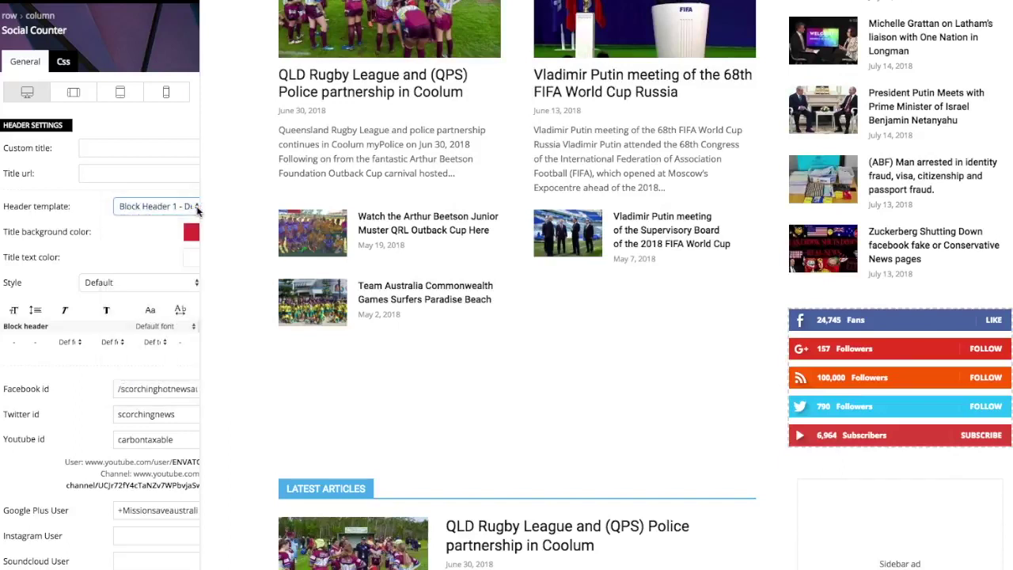
{"action": "left_click", "coordinate": [79, 146]}
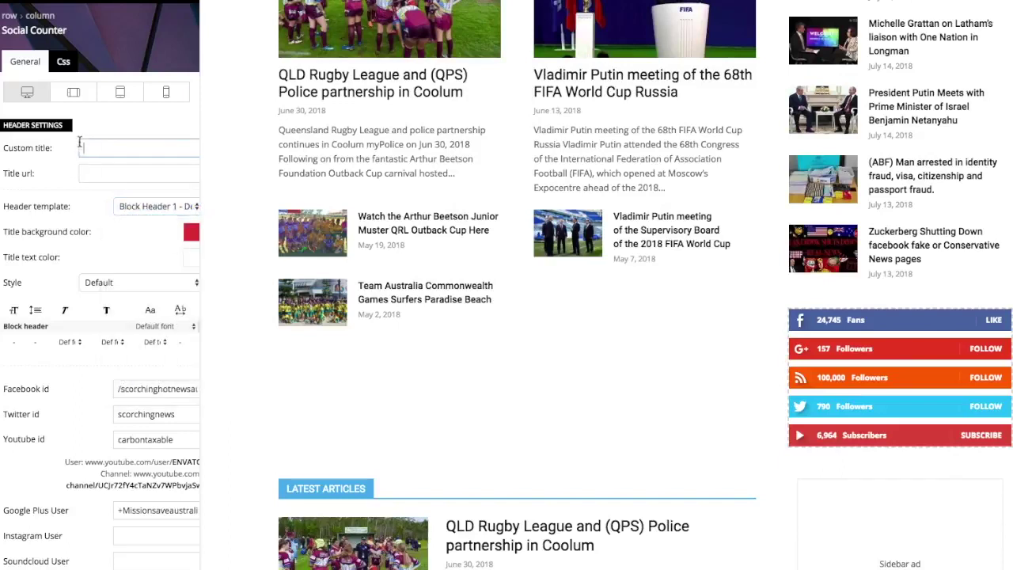
{"action": "type", "text": "Social"}
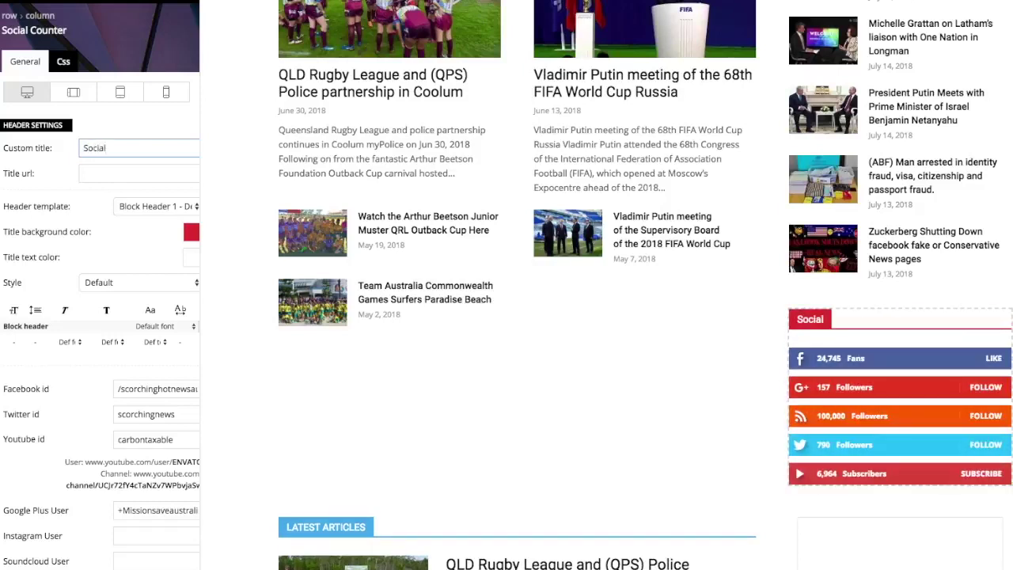
{"action": "type", "text": " Media"}
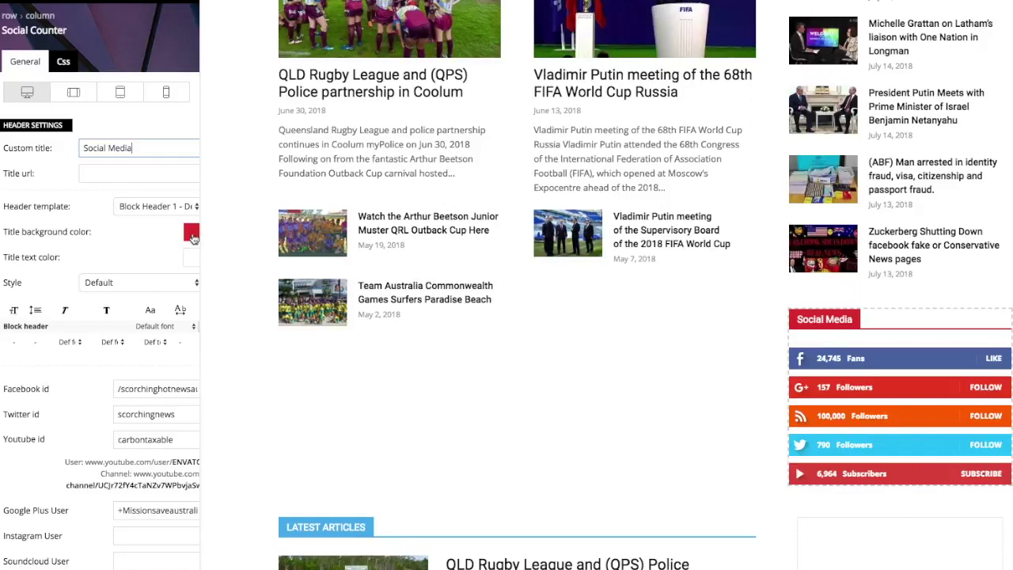
Try several title background colors for the Social Media header, ending with the blue-violet #4531d8
{"action": "left_click", "coordinate": [191, 234]}
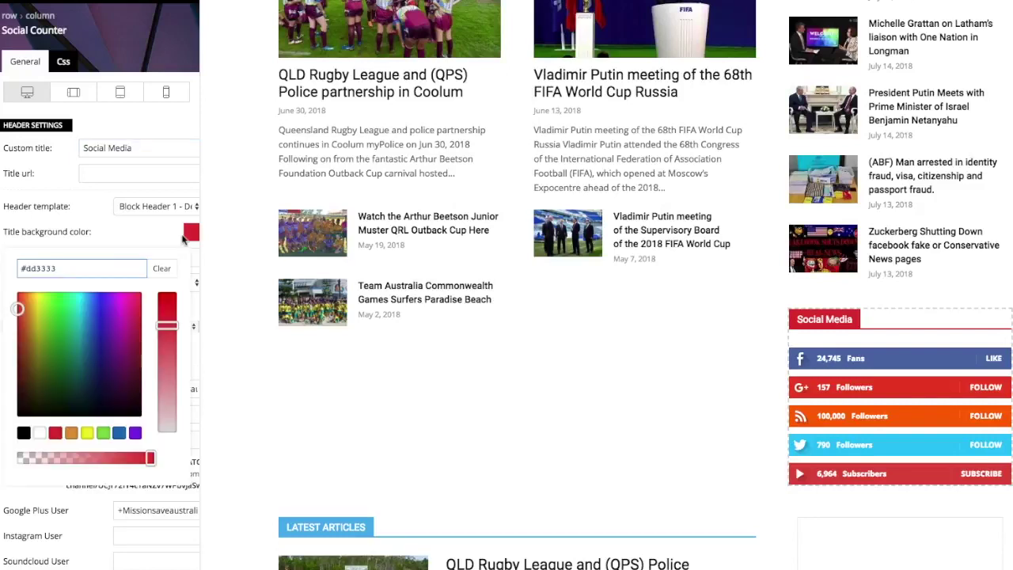
{"action": "left_click", "coordinate": [76, 307]}
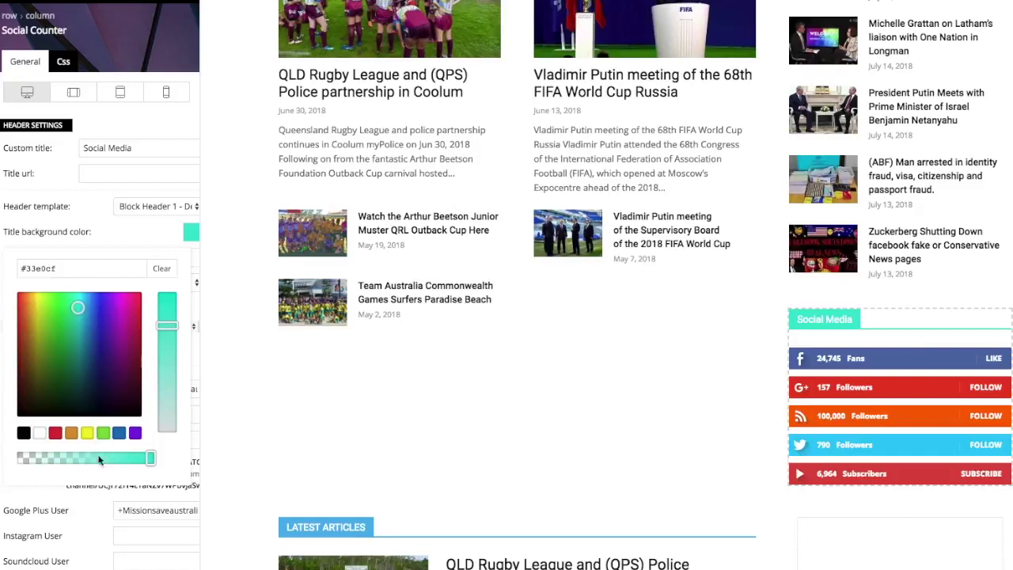
{"action": "left_click", "coordinate": [85, 318]}
{"action": "left_click", "coordinate": [86, 318]}
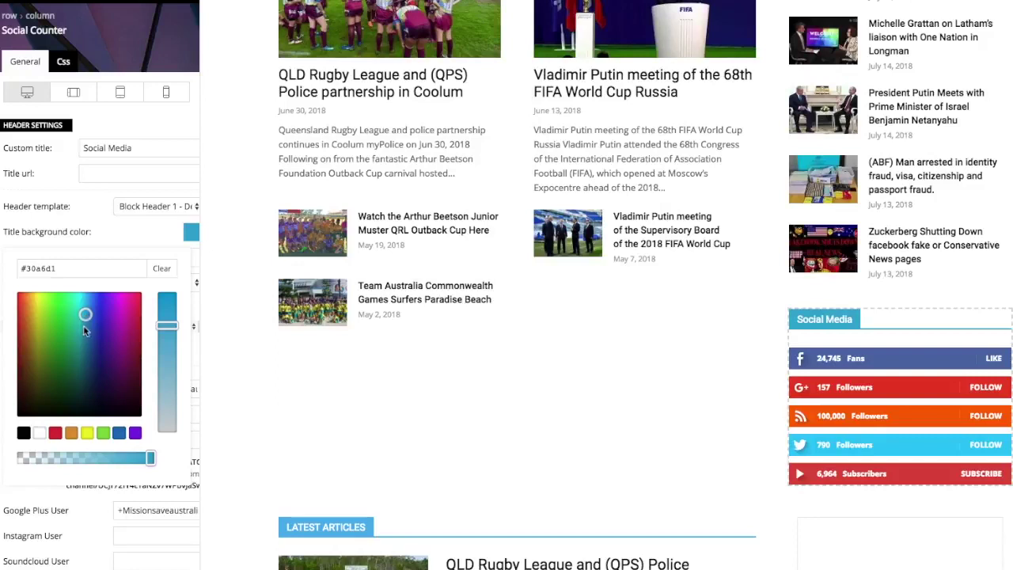
{"action": "left_click", "coordinate": [94, 313]}
{"action": "left_click", "coordinate": [103, 311]}
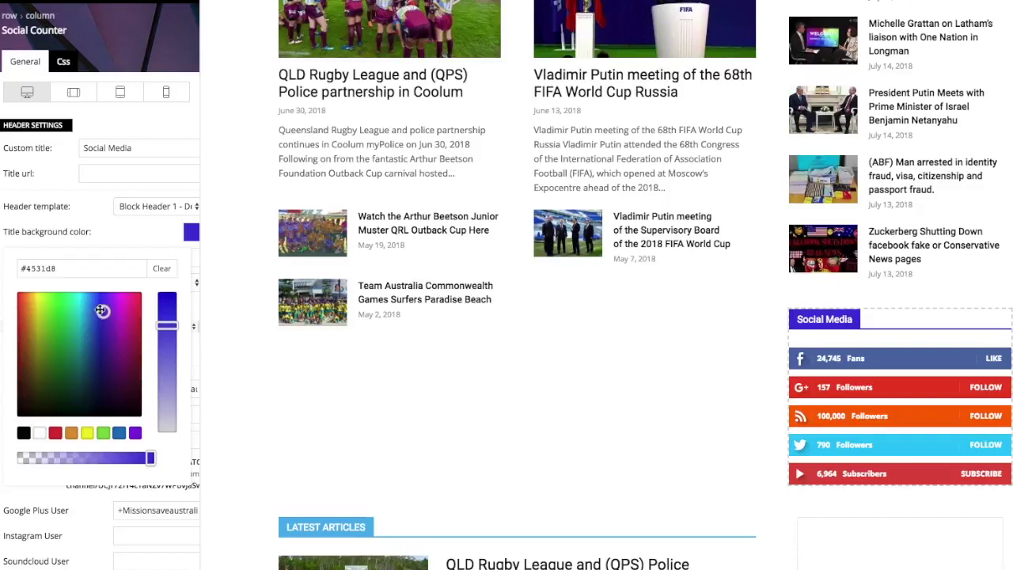
{"action": "mouse_move", "coordinate": [819, 322]}
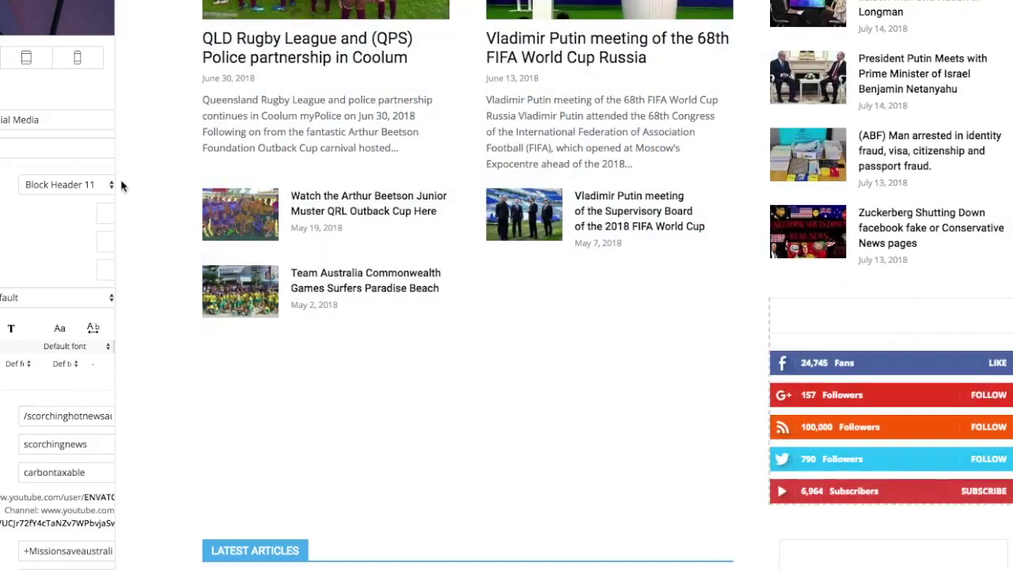
Try Block Header 7, 6, 5 and 4 in turn as the Social Counter's header template
{"action": "left_click", "coordinate": [111, 185]}
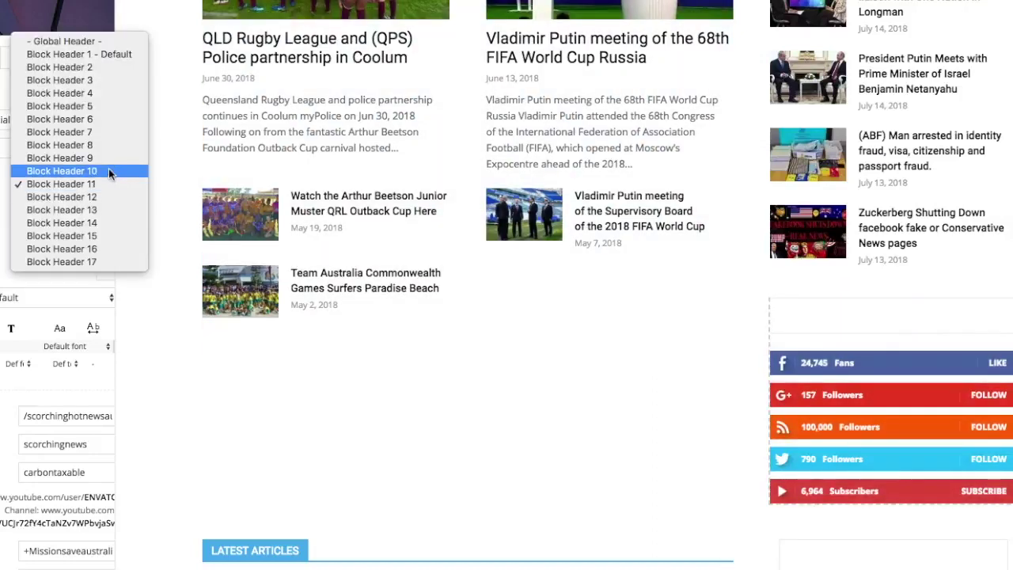
{"action": "left_click", "coordinate": [103, 132]}
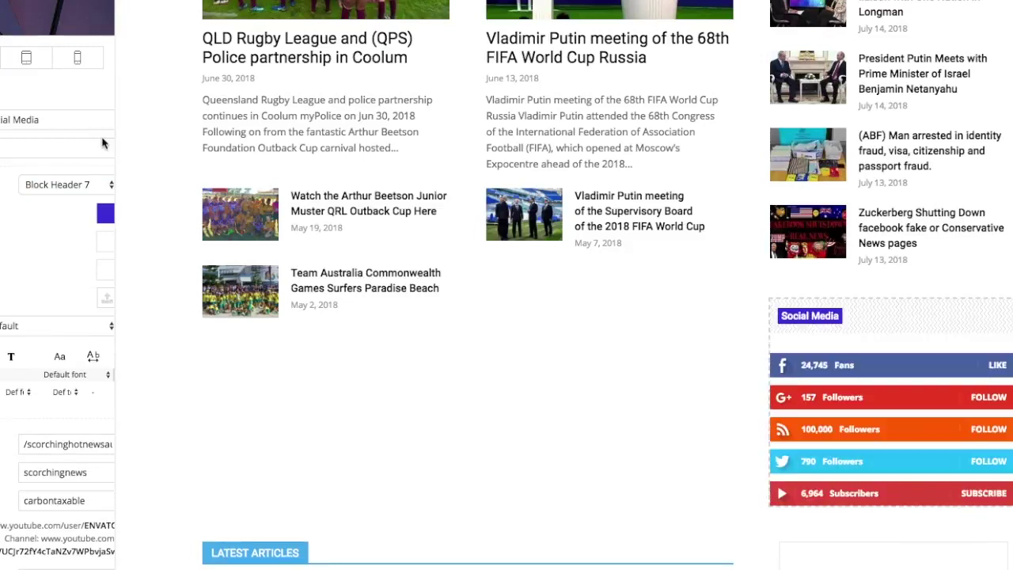
{"action": "left_click", "coordinate": [113, 183]}
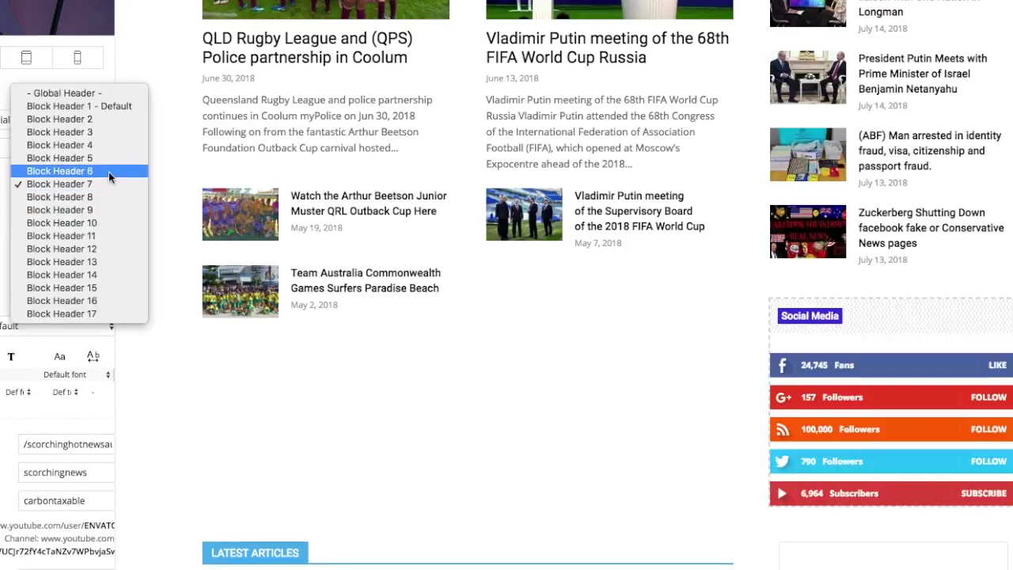
{"action": "left_click", "coordinate": [108, 172]}
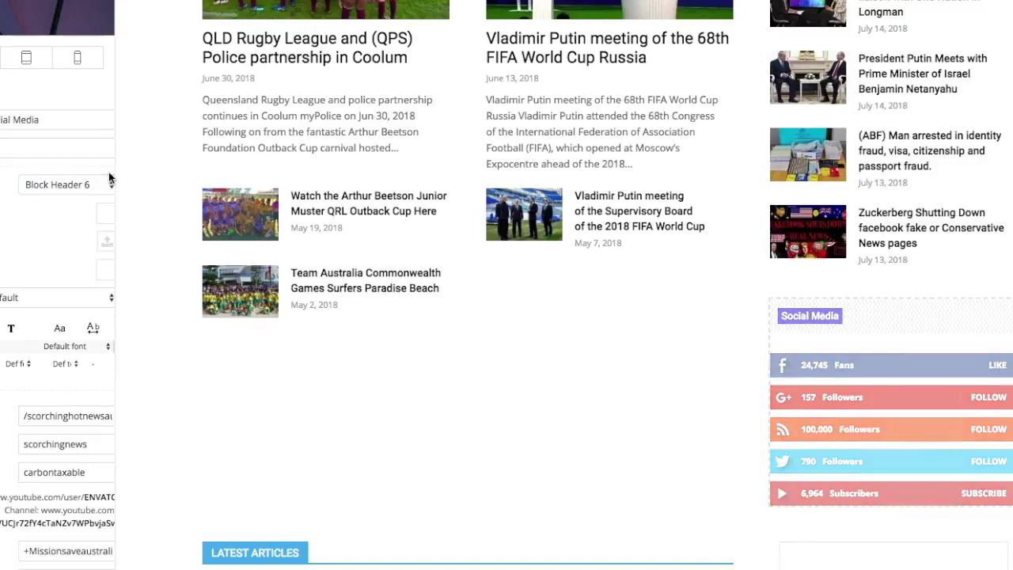
{"action": "left_click", "coordinate": [110, 182]}
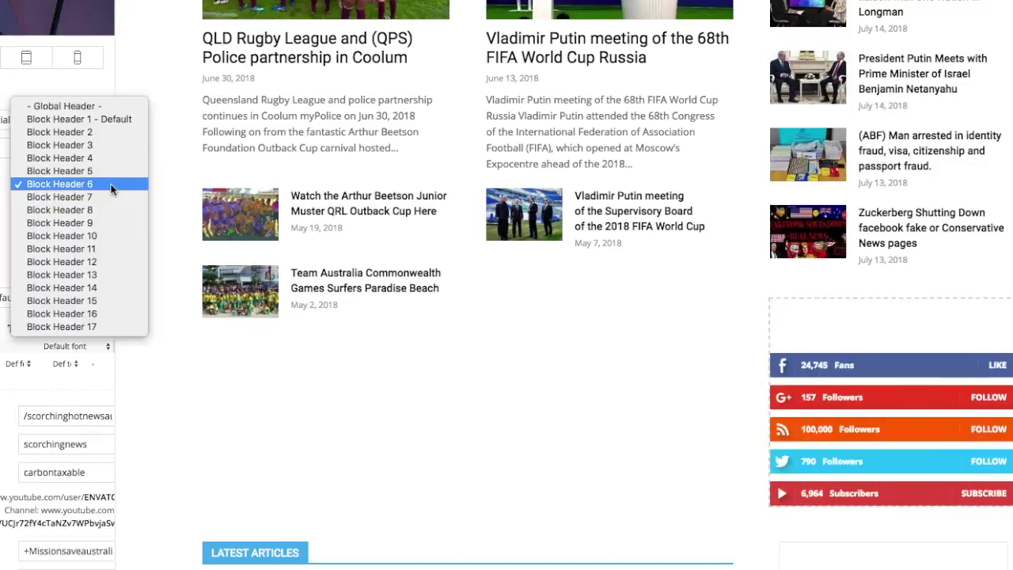
{"action": "left_click", "coordinate": [109, 172]}
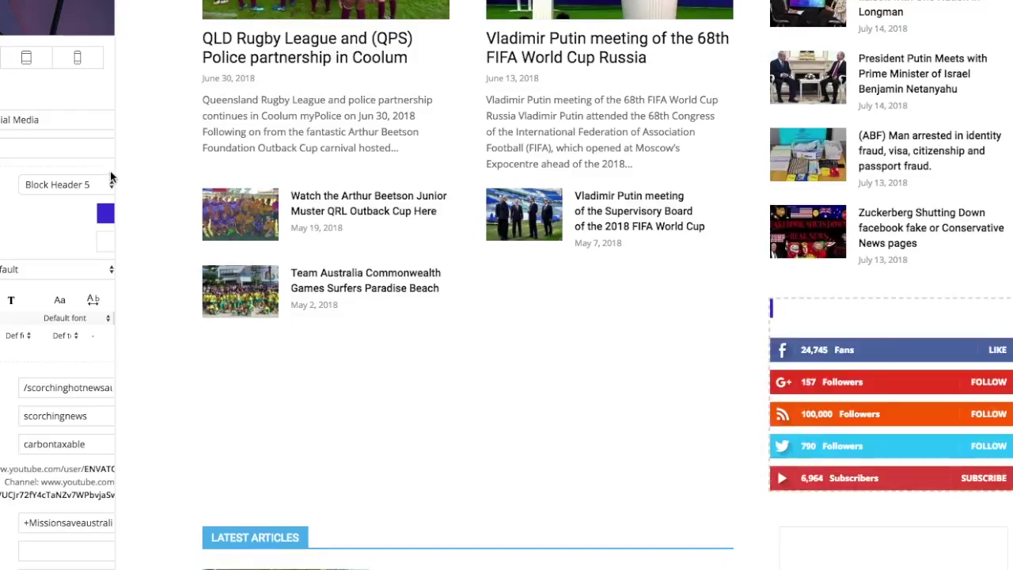
{"action": "left_click", "coordinate": [114, 185]}
{"action": "left_click", "coordinate": [111, 173]}
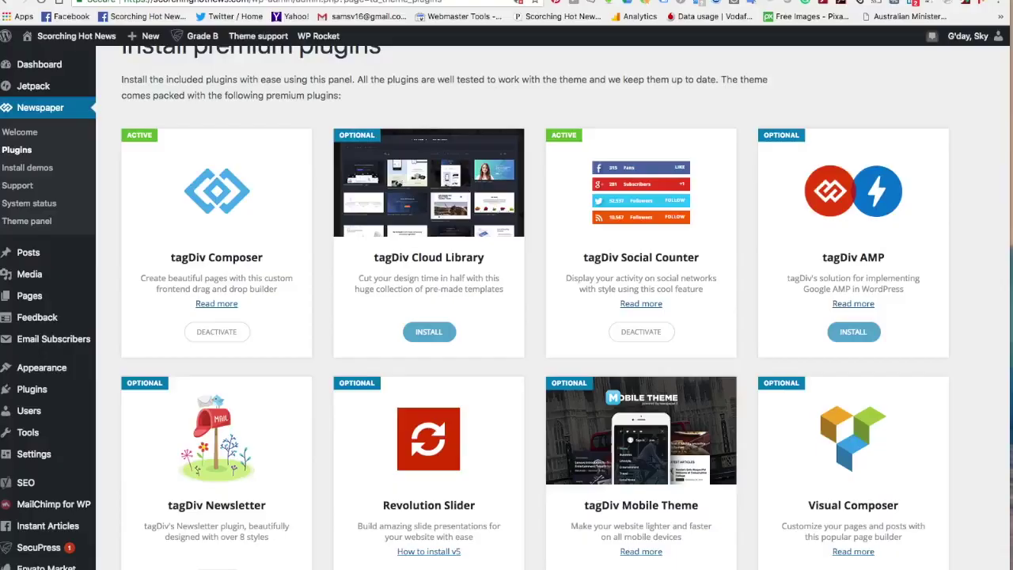
Switch to the Scorching Hot News YouTube channel and look over its "How to Install Newspaper on Wordpress Easy Tutorial Step by Step Videos" playlist
{"action": "key", "text": "ctrl+Tab"}
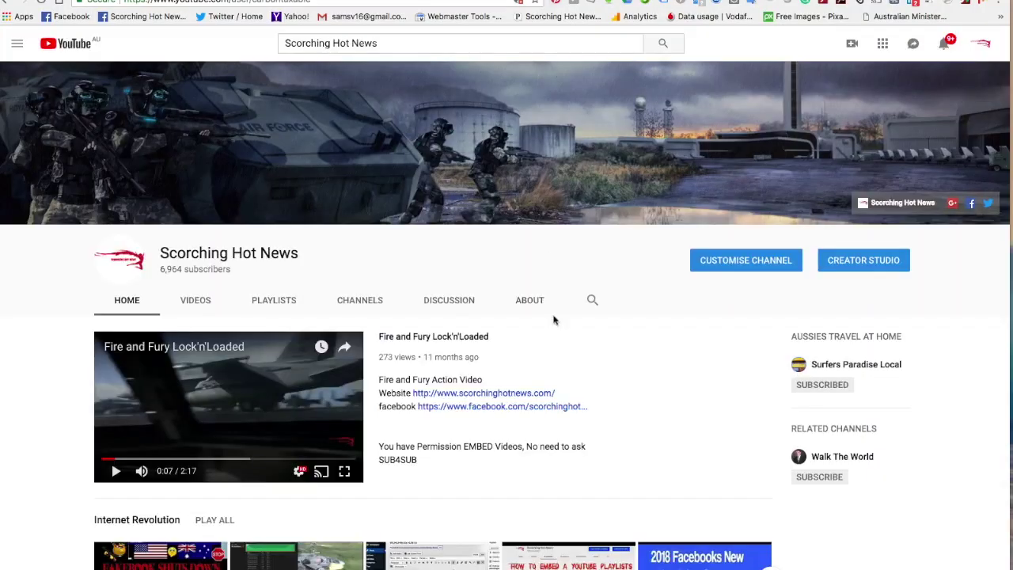
{"action": "scroll", "coordinate": [548, 309], "scroll_direction": "down", "scroll_amount": 4}
{"action": "scroll", "coordinate": [547, 311], "scroll_direction": "down", "scroll_amount": 9}
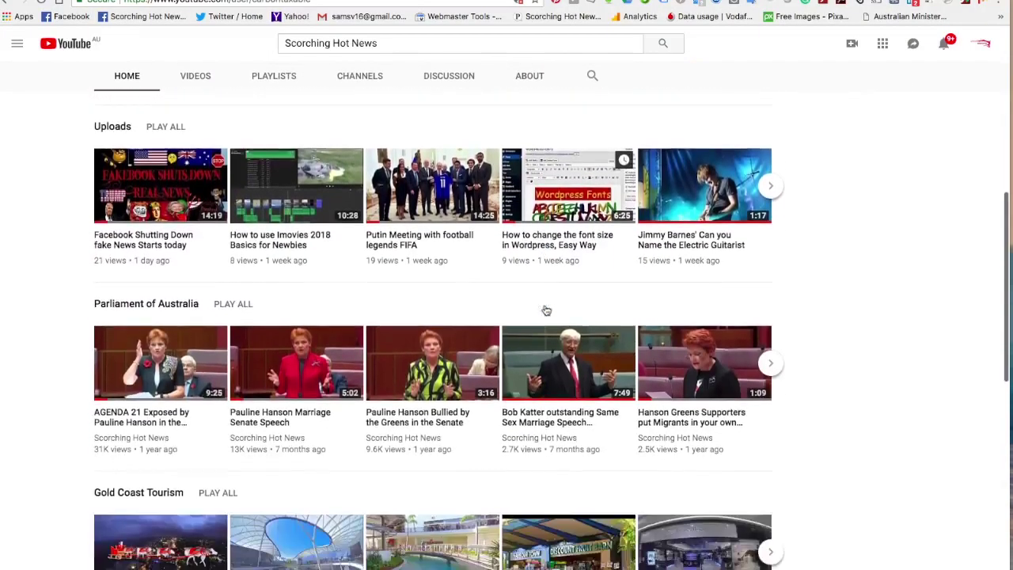
{"action": "scroll", "coordinate": [546, 311], "scroll_direction": "down", "scroll_amount": 3}
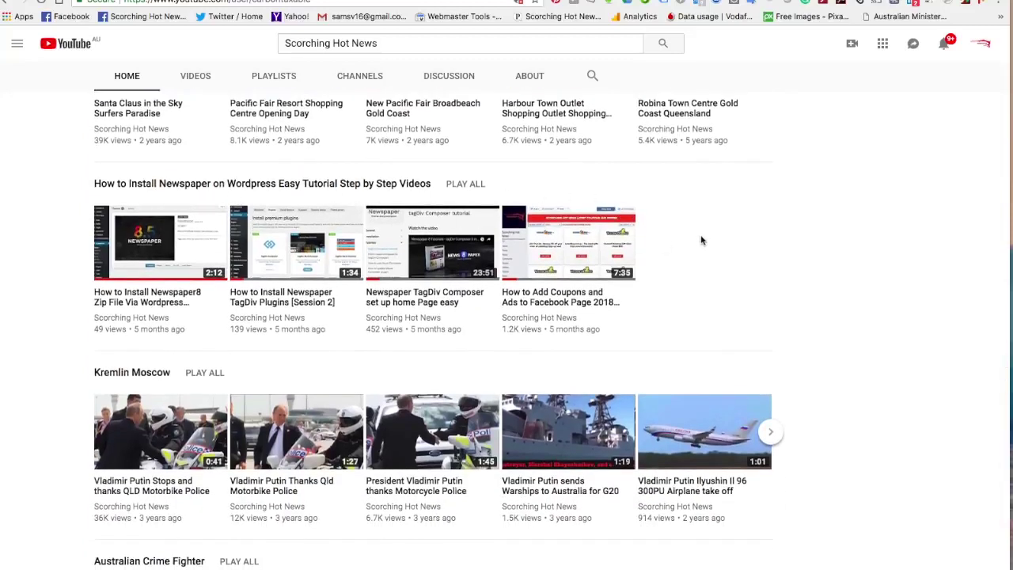
{"action": "scroll", "coordinate": [701, 240], "scroll_direction": "up", "scroll_amount": 1}
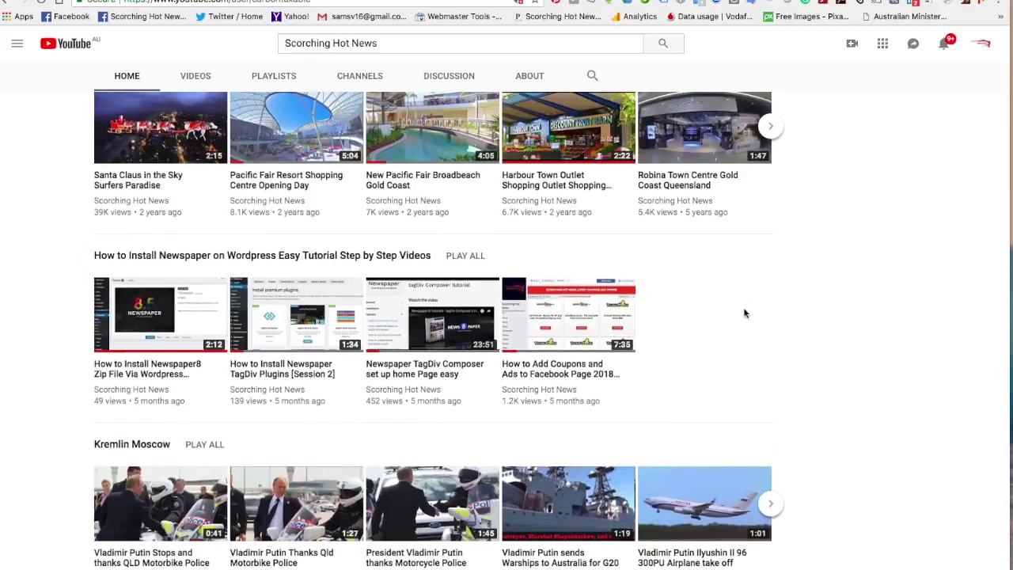
{"action": "scroll", "coordinate": [713, 310], "scroll_direction": "down", "scroll_amount": 1}
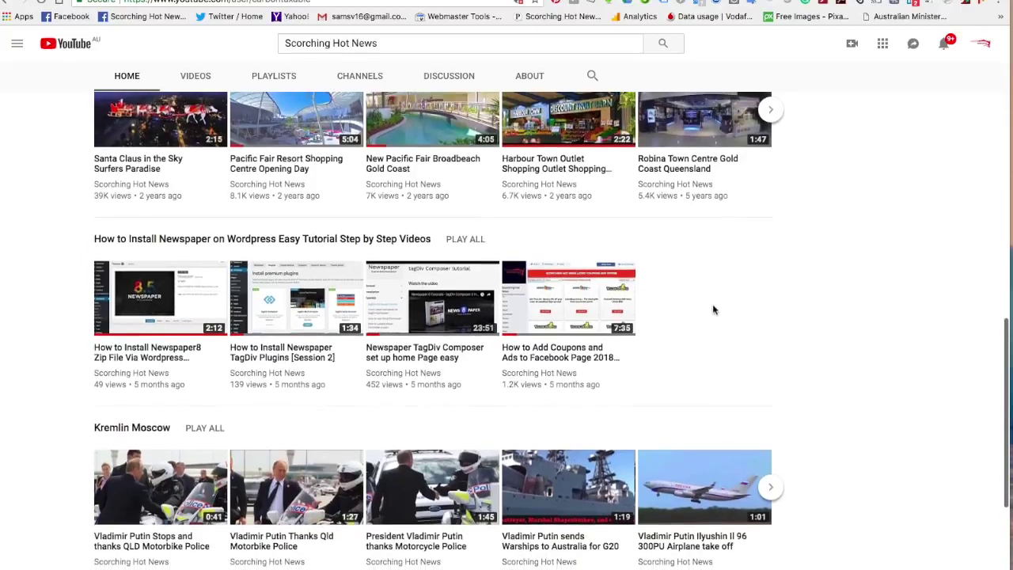